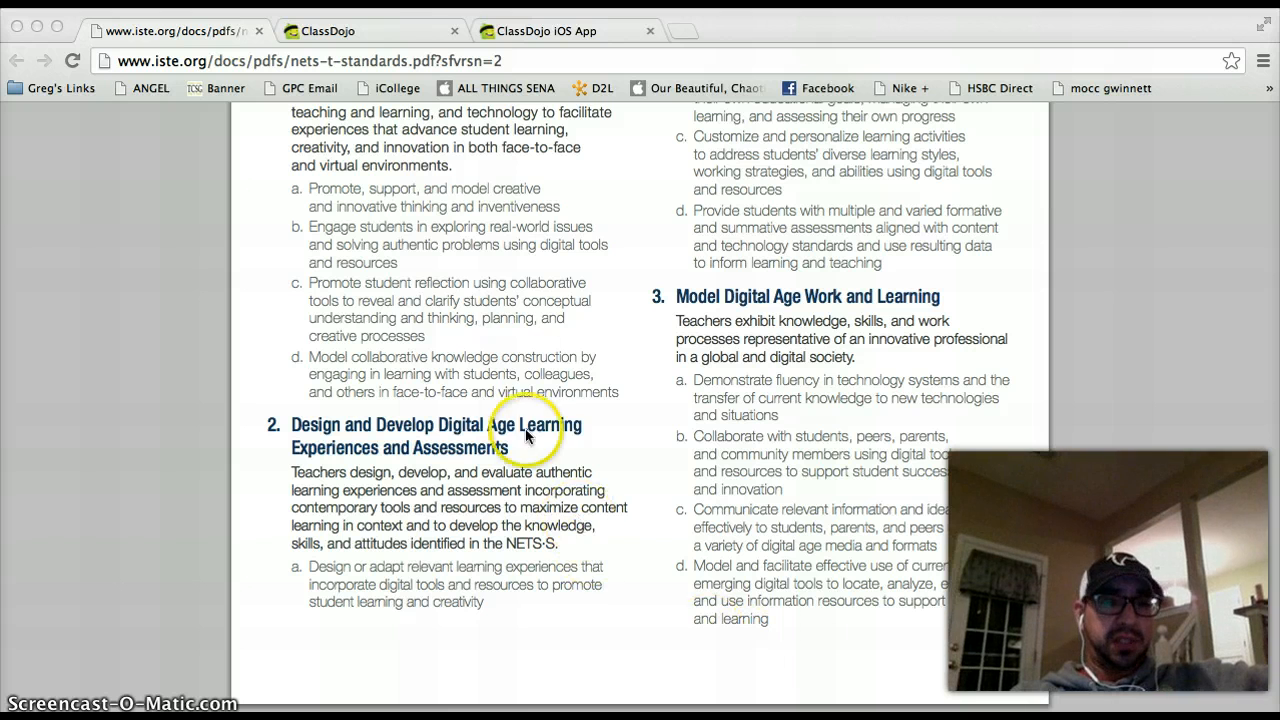
# Switch to the ClassDojo page and start a session for the GOES class.
pyautogui.click(378, 30)
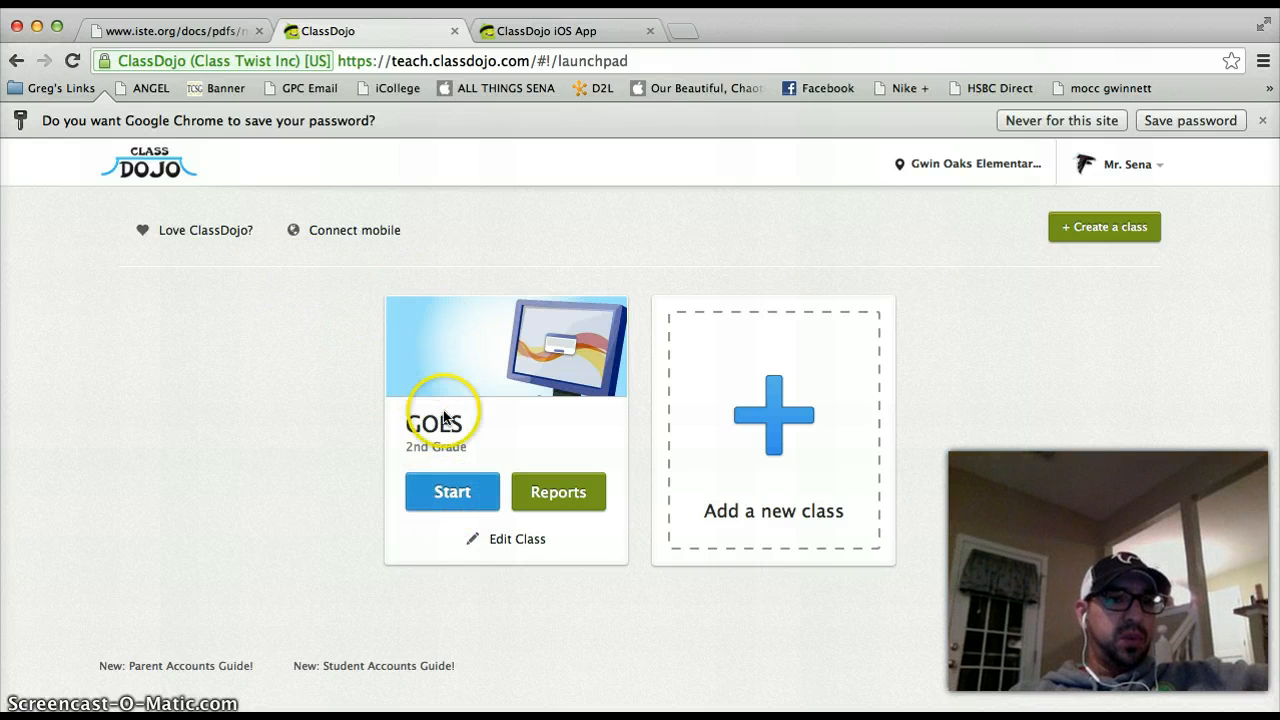
pyautogui.click(150, 170)
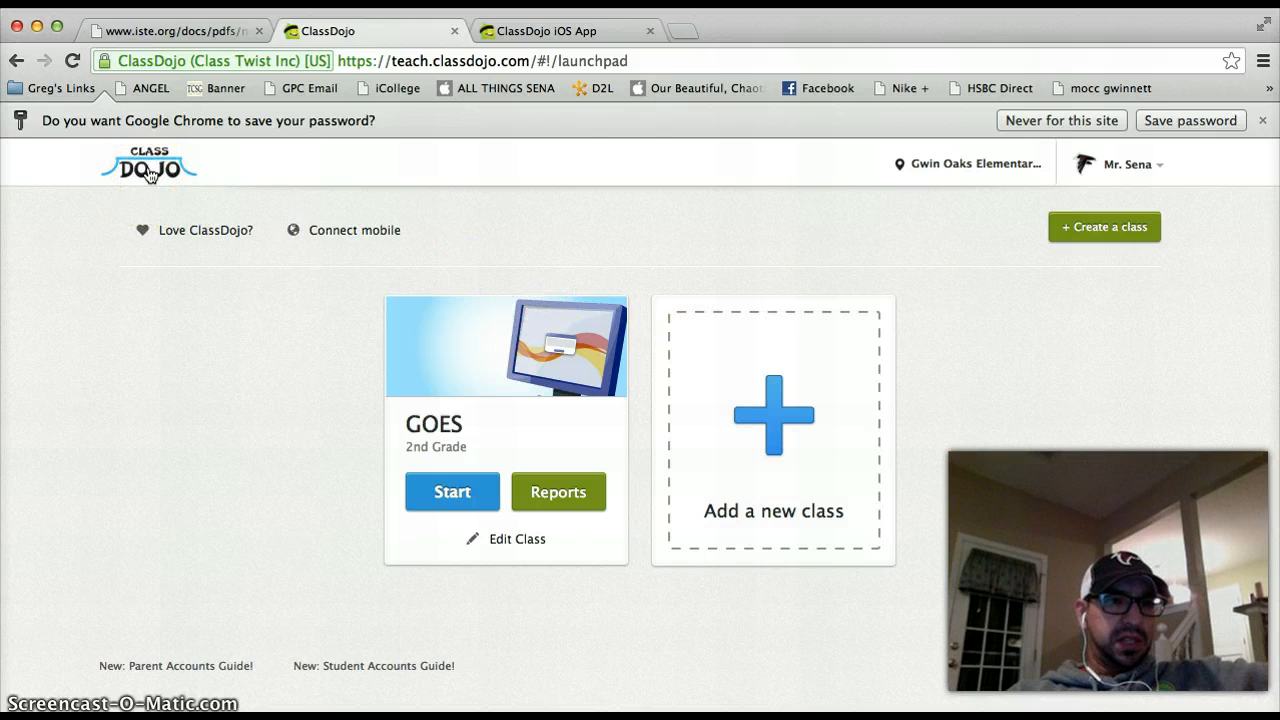
pyautogui.click(457, 491)
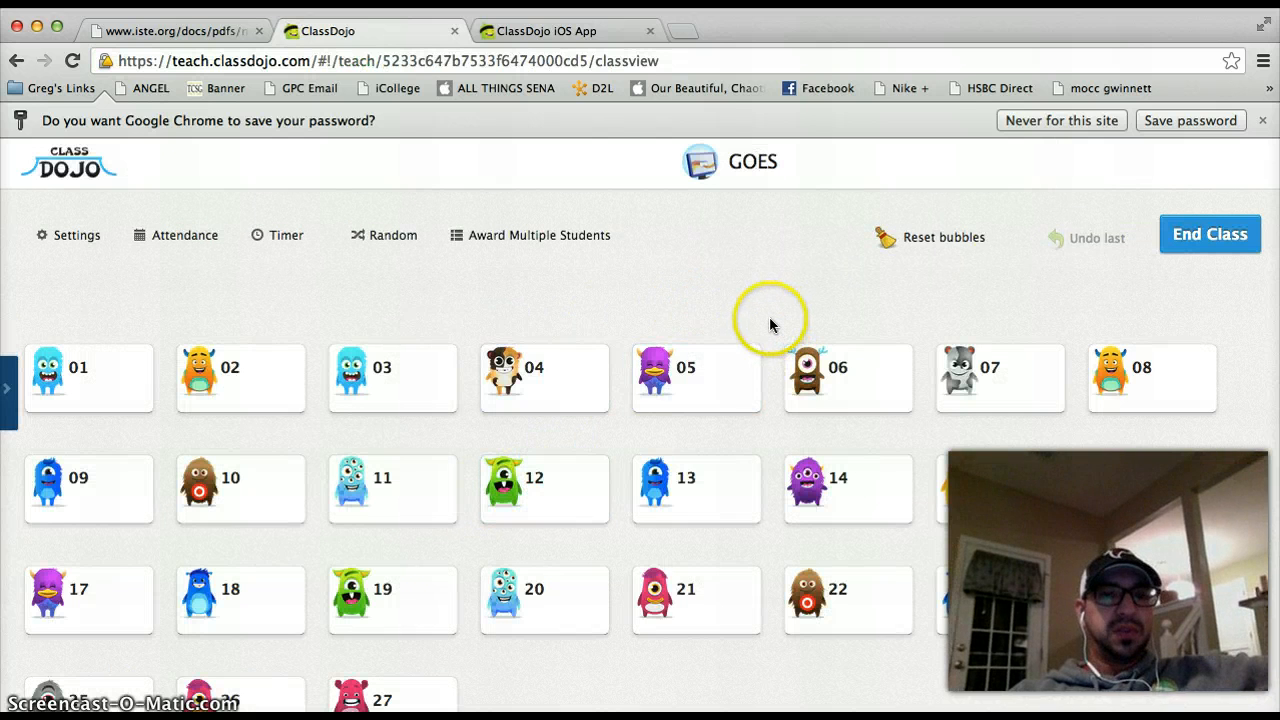
# Look over the class roster and view the positive awards available for student 05 without giving one.
pyautogui.scroll(-3, 770, 325)
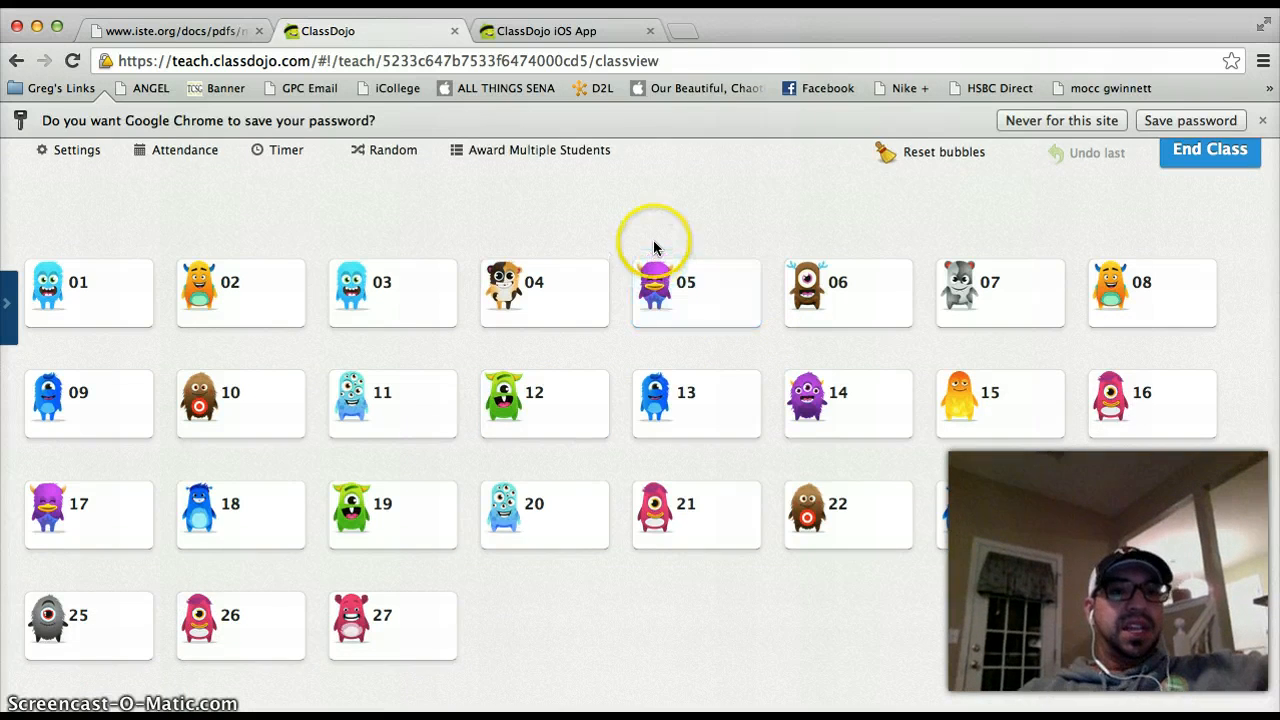
pyautogui.scroll(1, 654, 247)
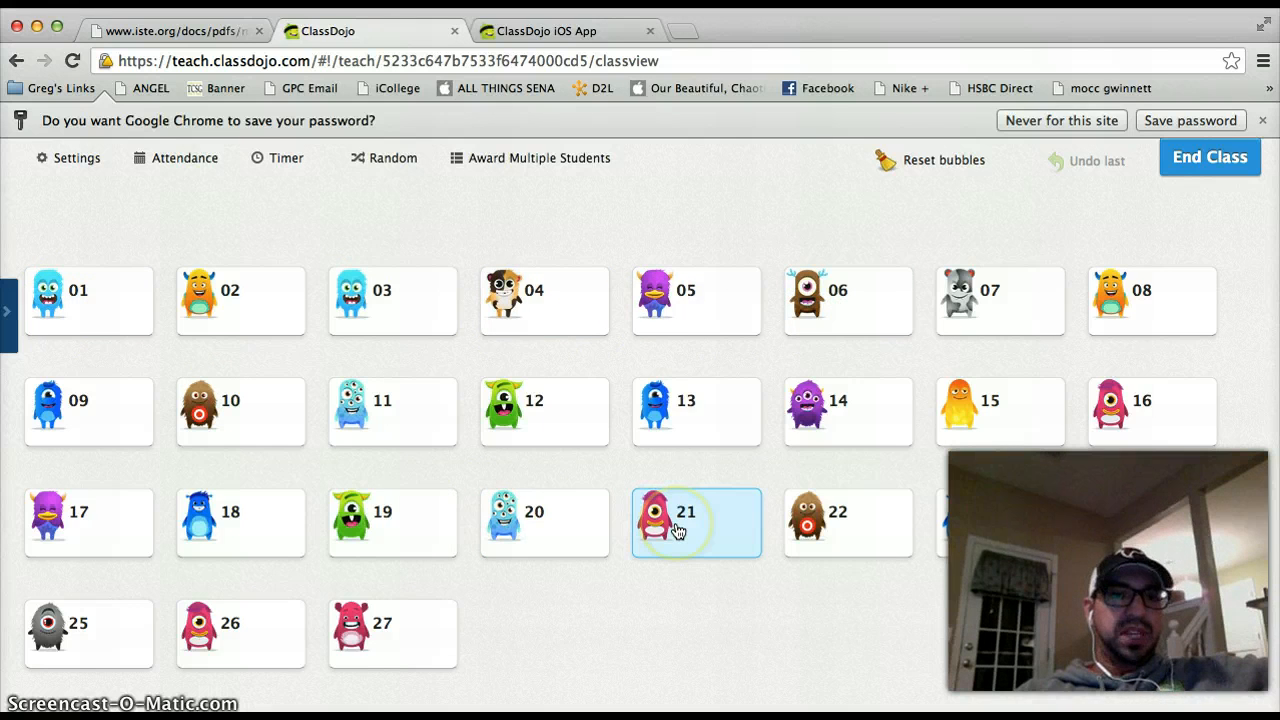
pyautogui.click(656, 316)
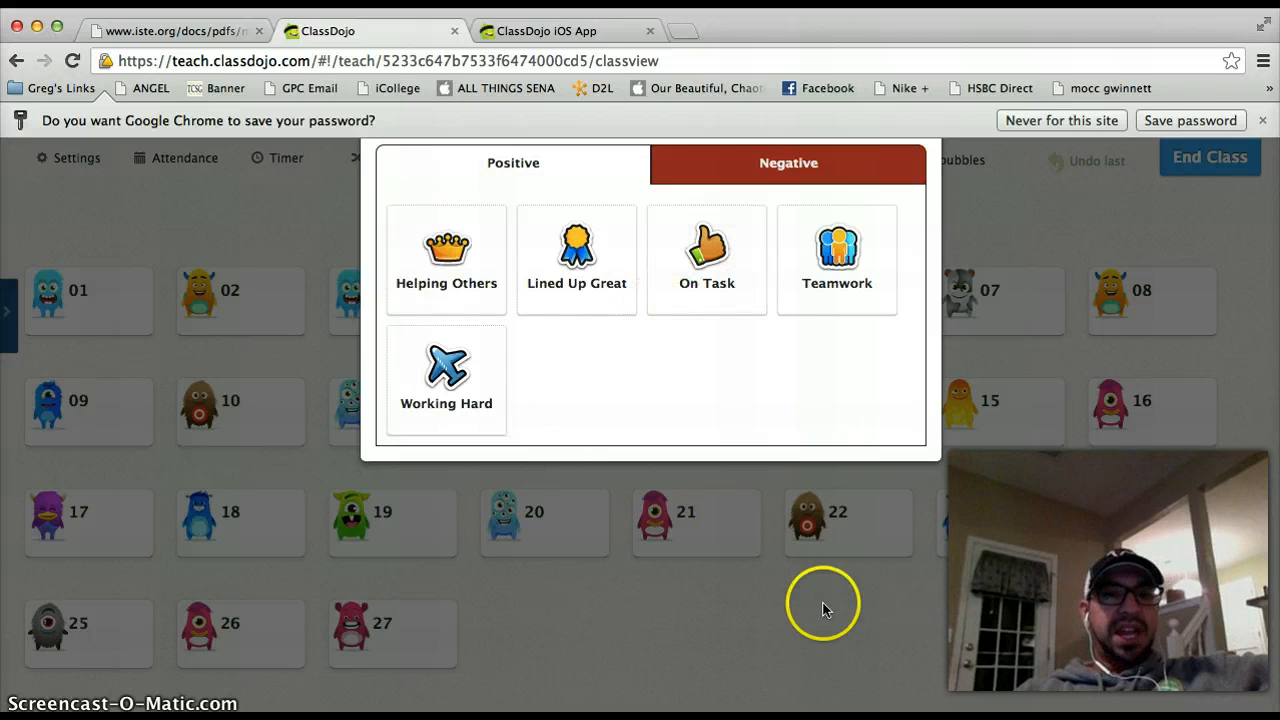
pyautogui.click(808, 647)
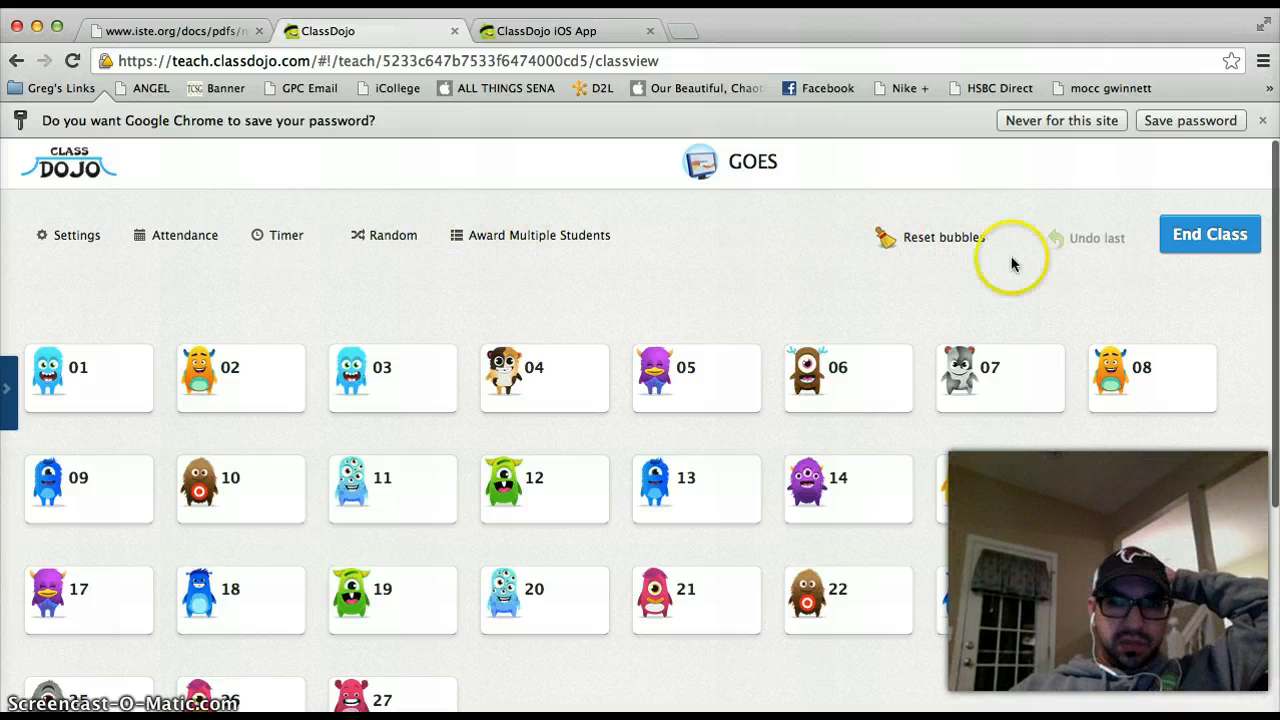
# End the session and edit the class to give student 27 the dark grey monster avatar.
pyautogui.click(1205, 238)
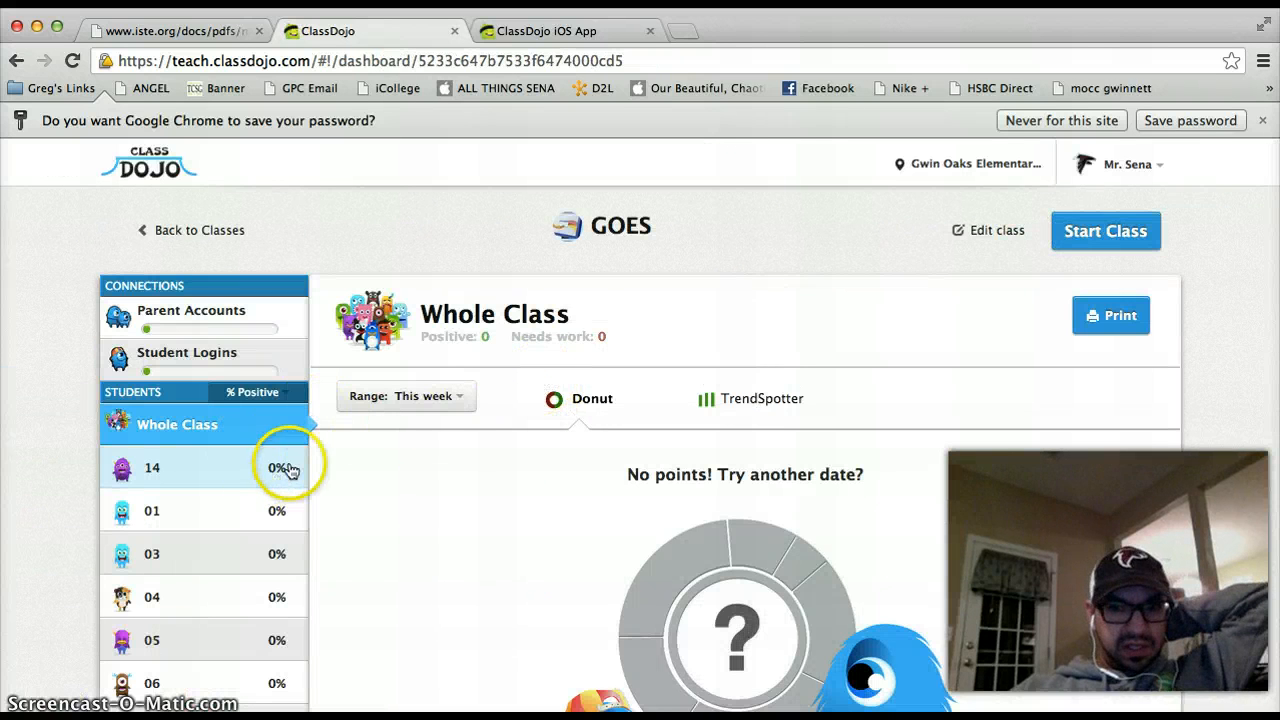
pyautogui.click(997, 231)
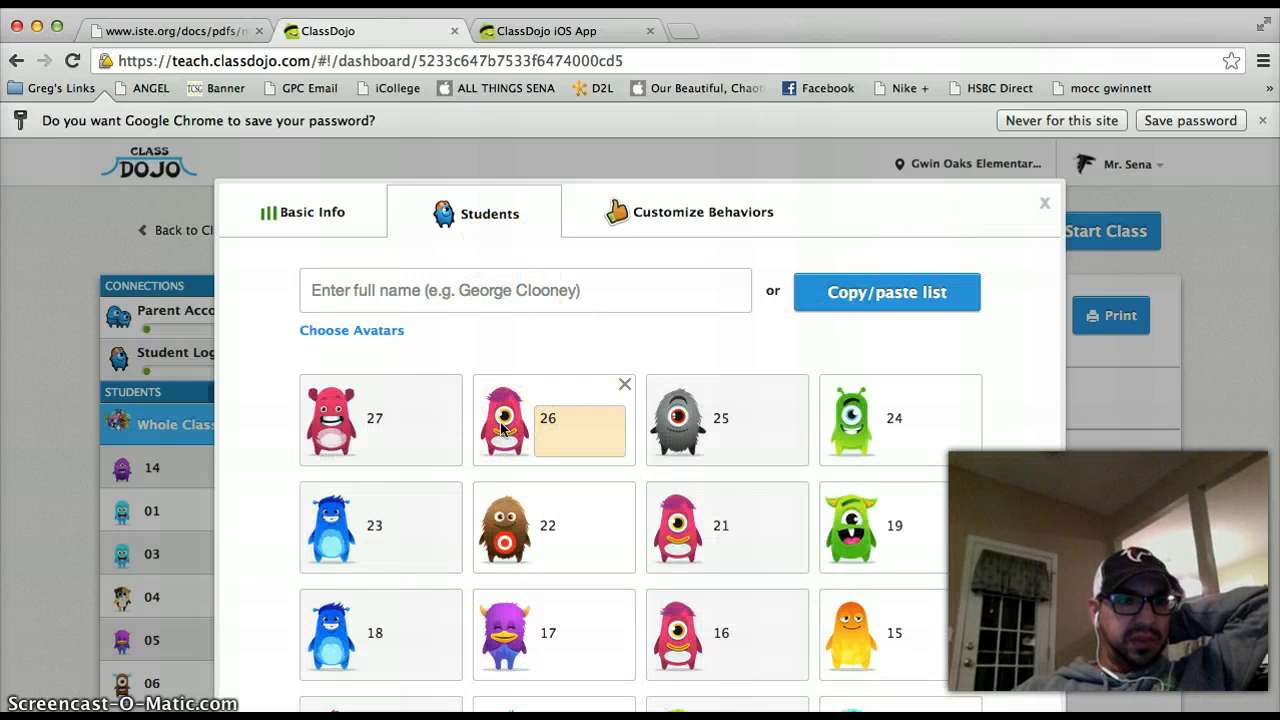
pyautogui.click(490, 450)
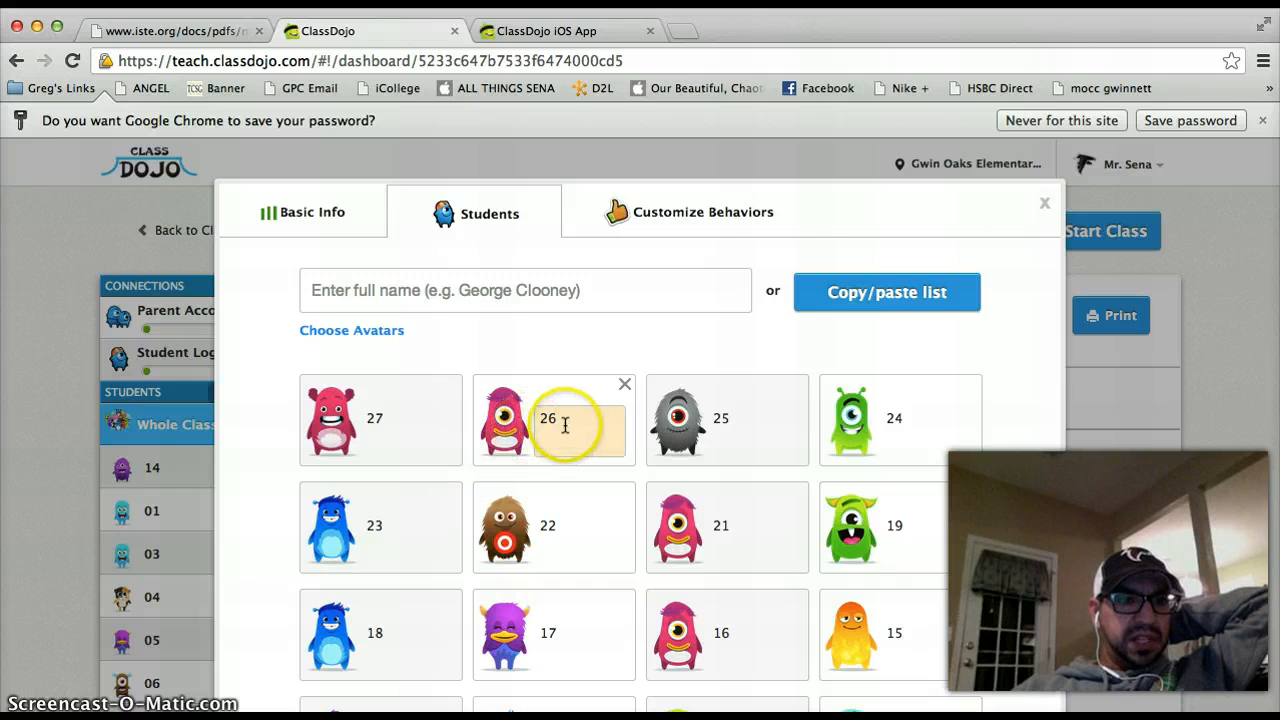
pyautogui.click(386, 331)
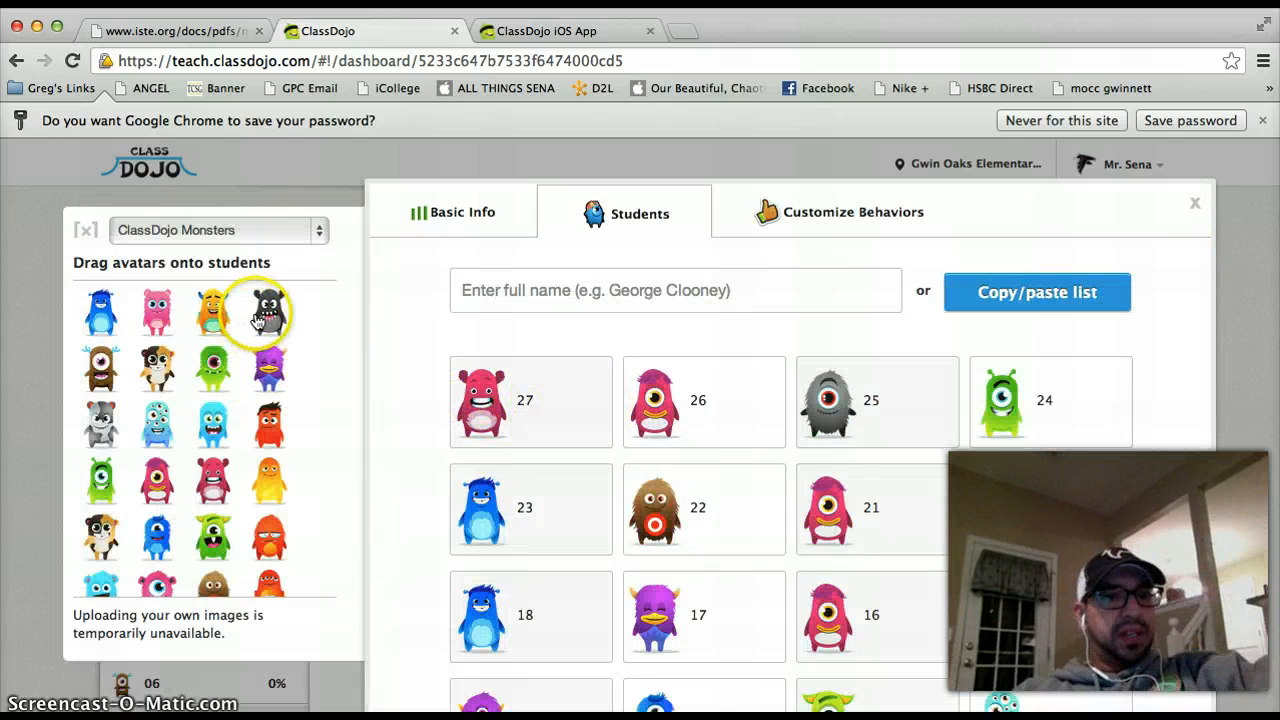
pyautogui.moveTo(250, 330); pyautogui.dragTo(486, 410)
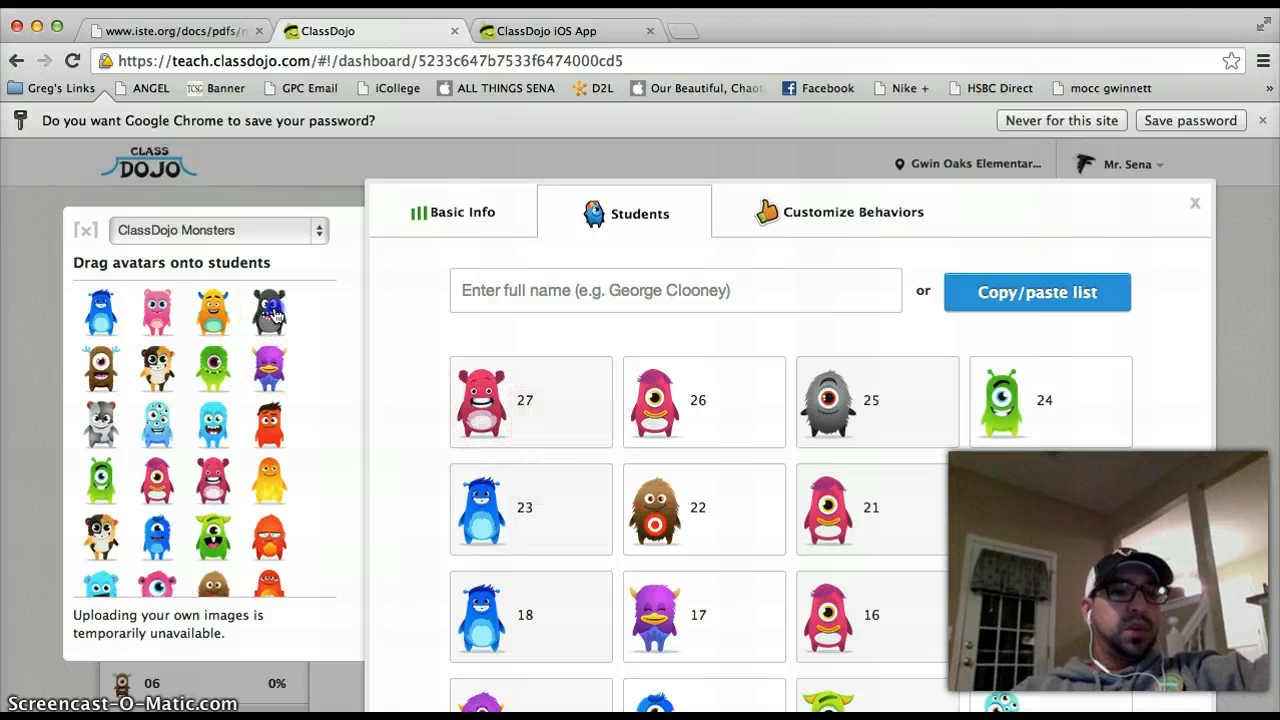
pyautogui.moveTo(271, 305); pyautogui.dragTo(503, 405)
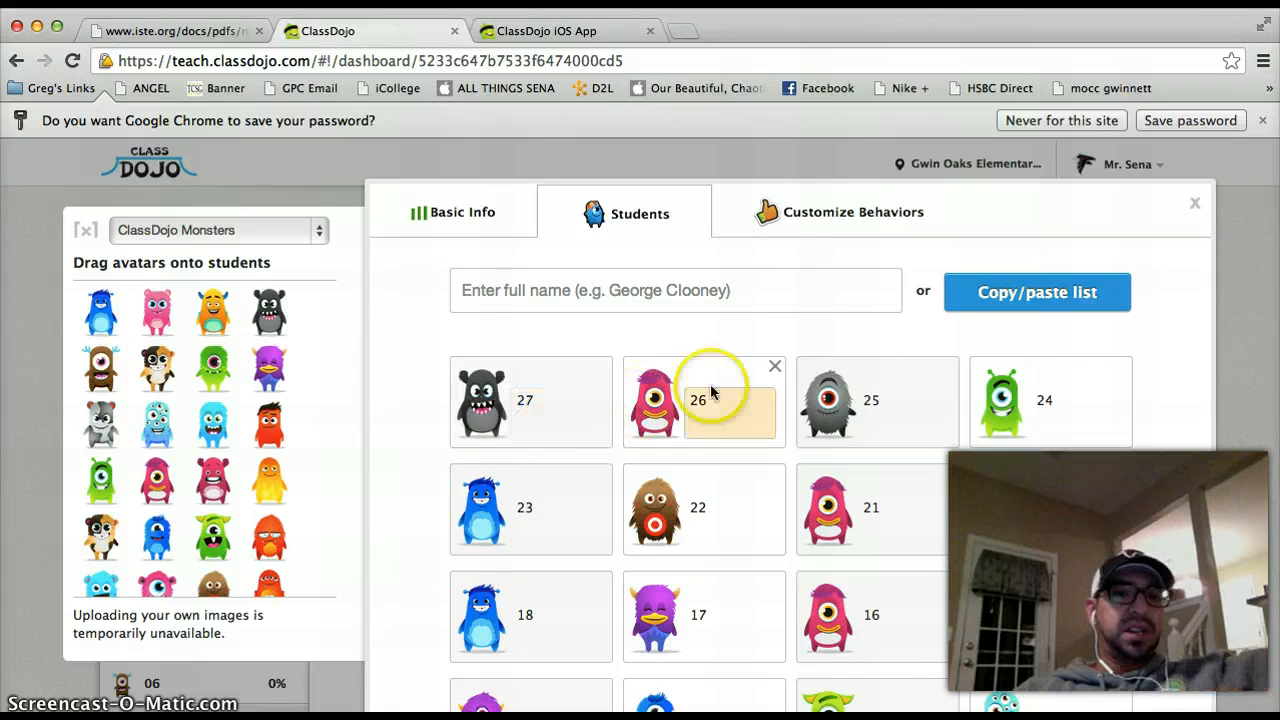
pyautogui.click(1196, 204)
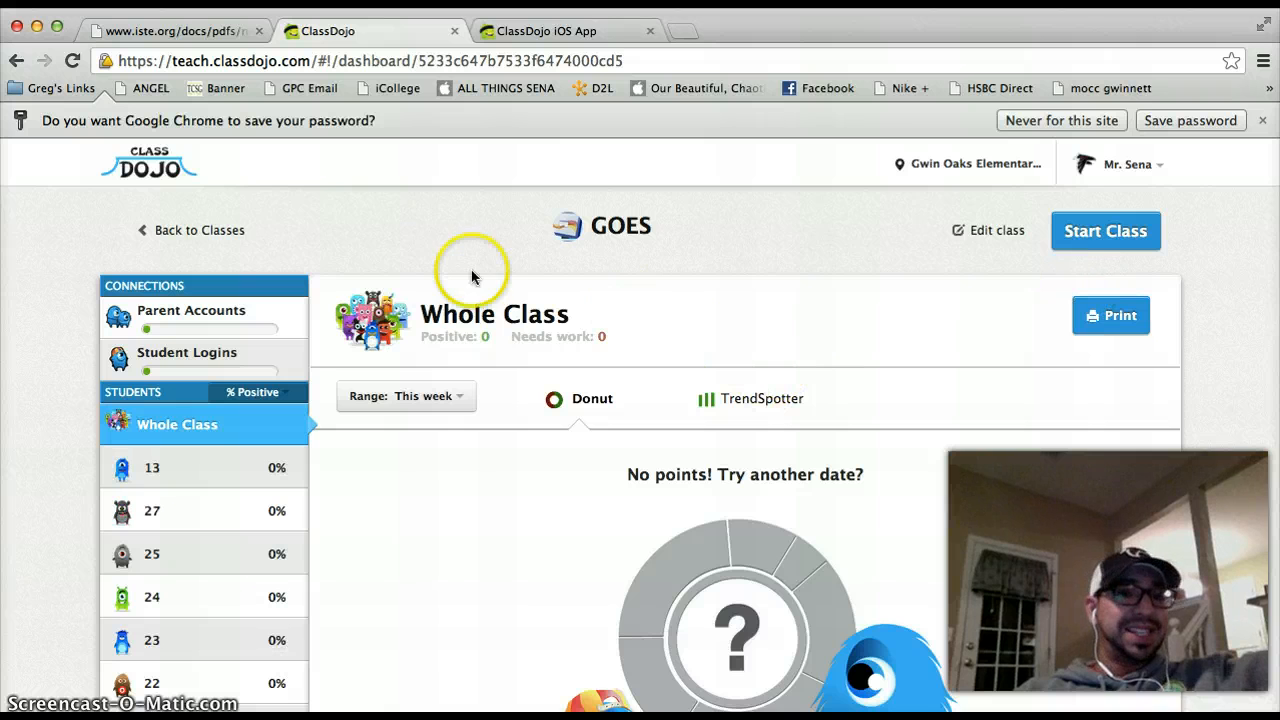
# Start the class again and give student 04 the positive On Task award.
pyautogui.click(1095, 240)
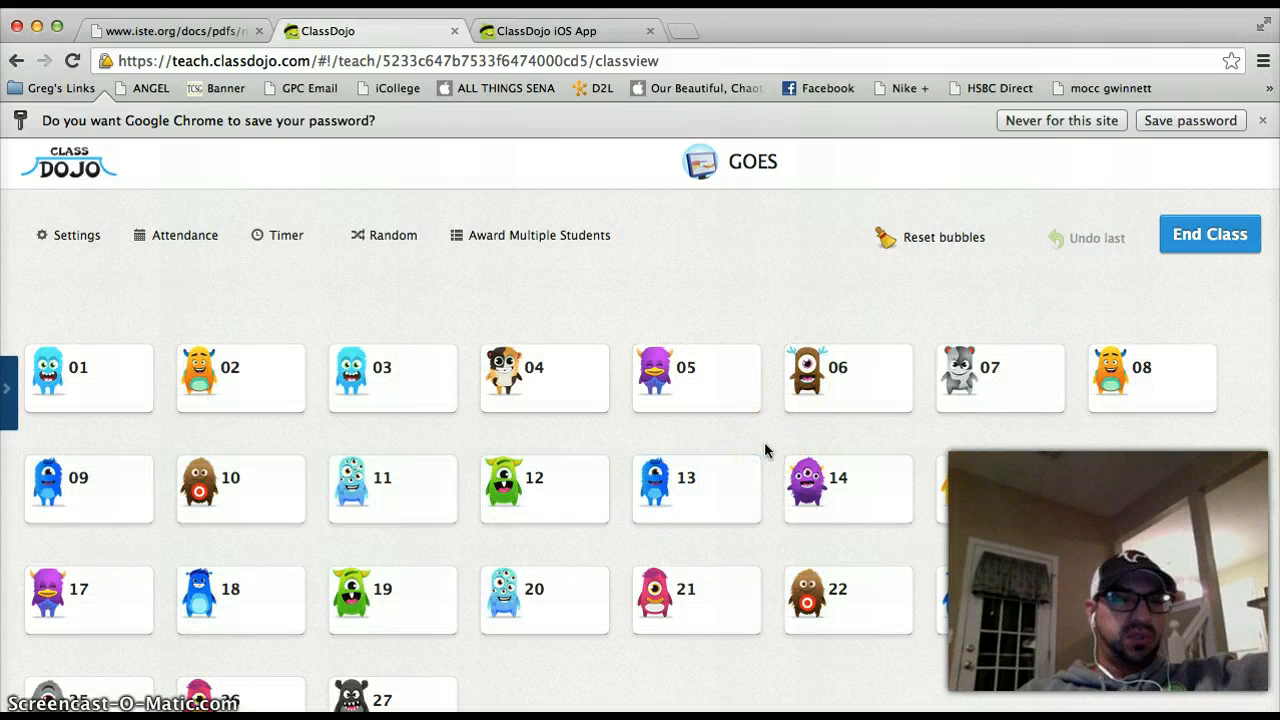
pyautogui.scroll(-1, 765, 450)
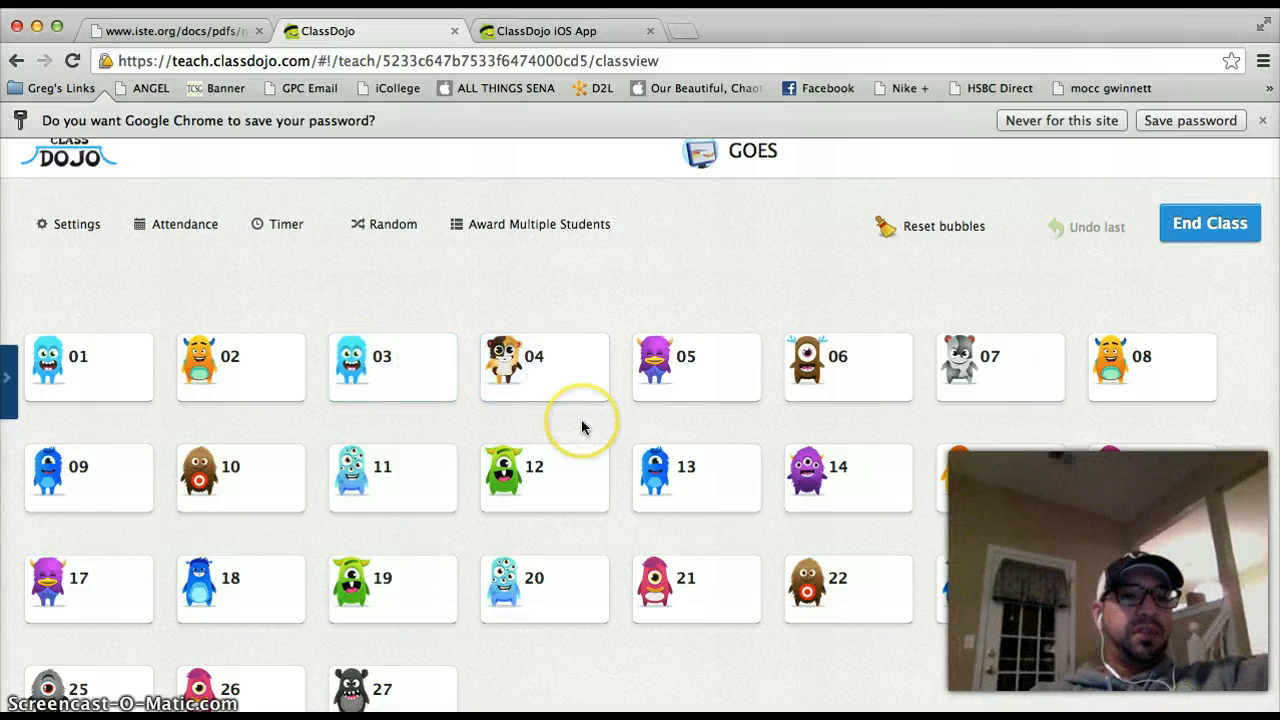
pyautogui.click(529, 382)
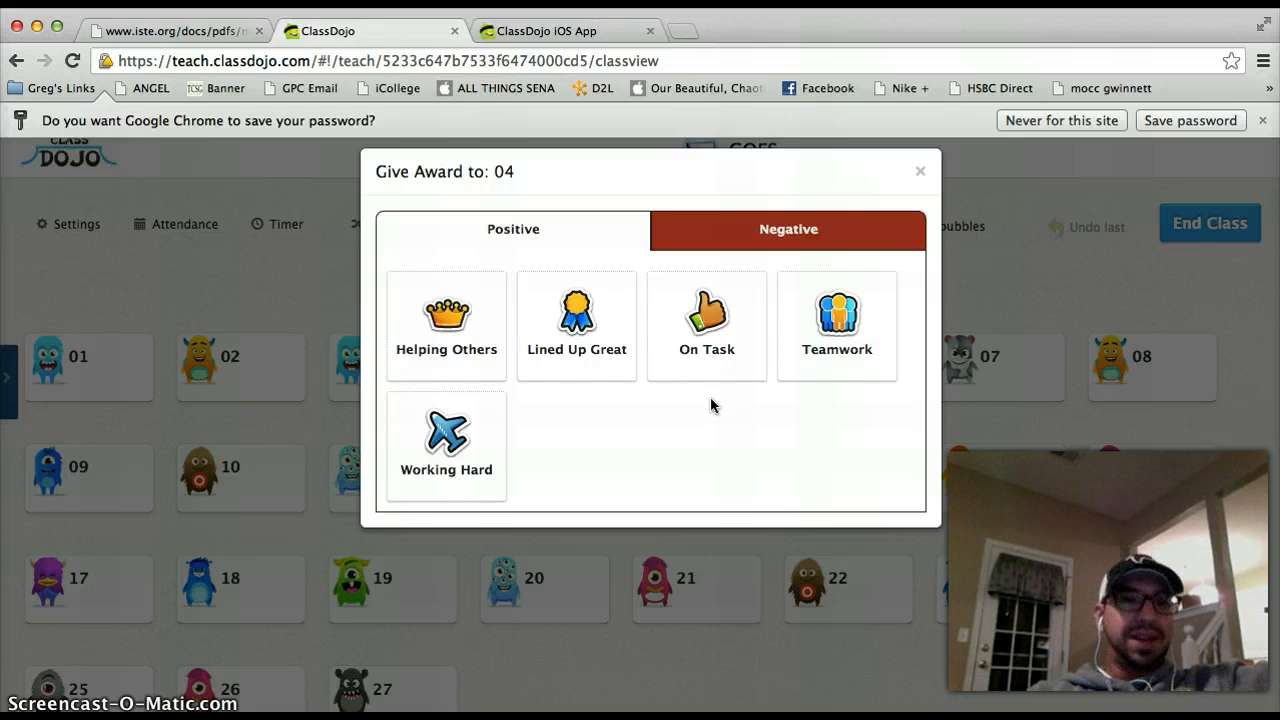
pyautogui.click(712, 357)
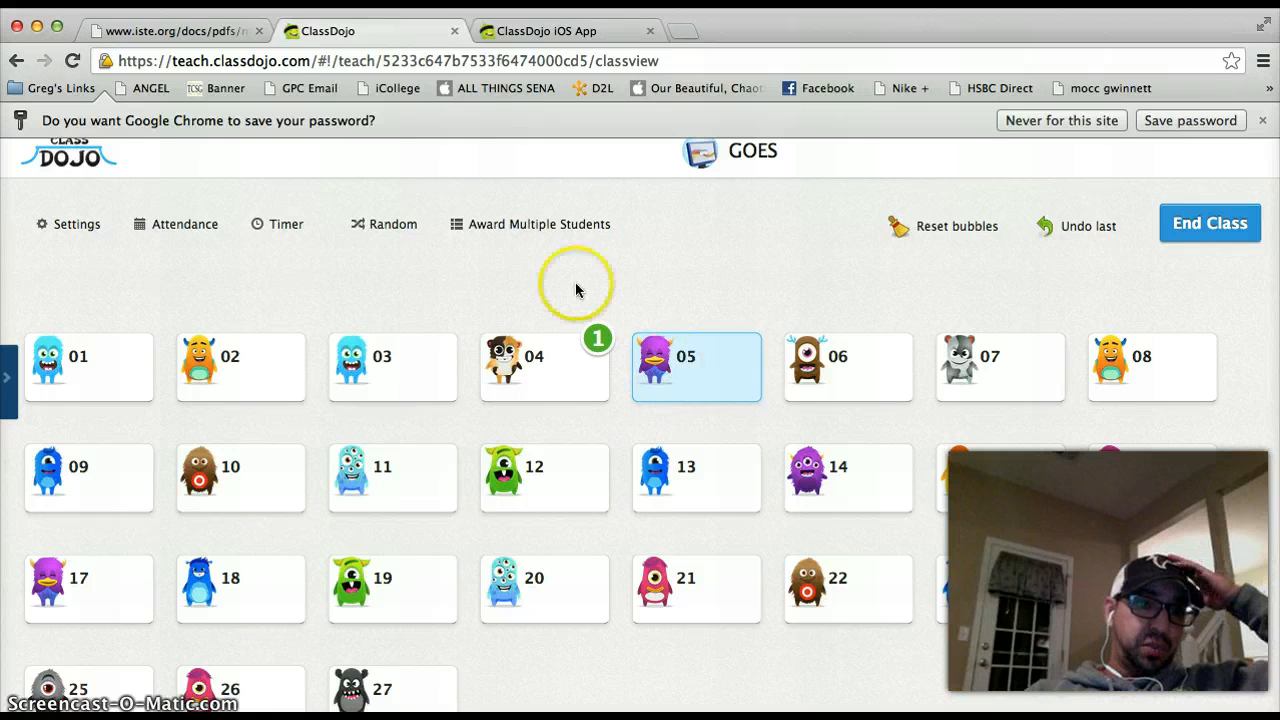
# Award students 05, 06, 07, 13, 14 and 15 together for Teamwork.
pyautogui.click(560, 231)
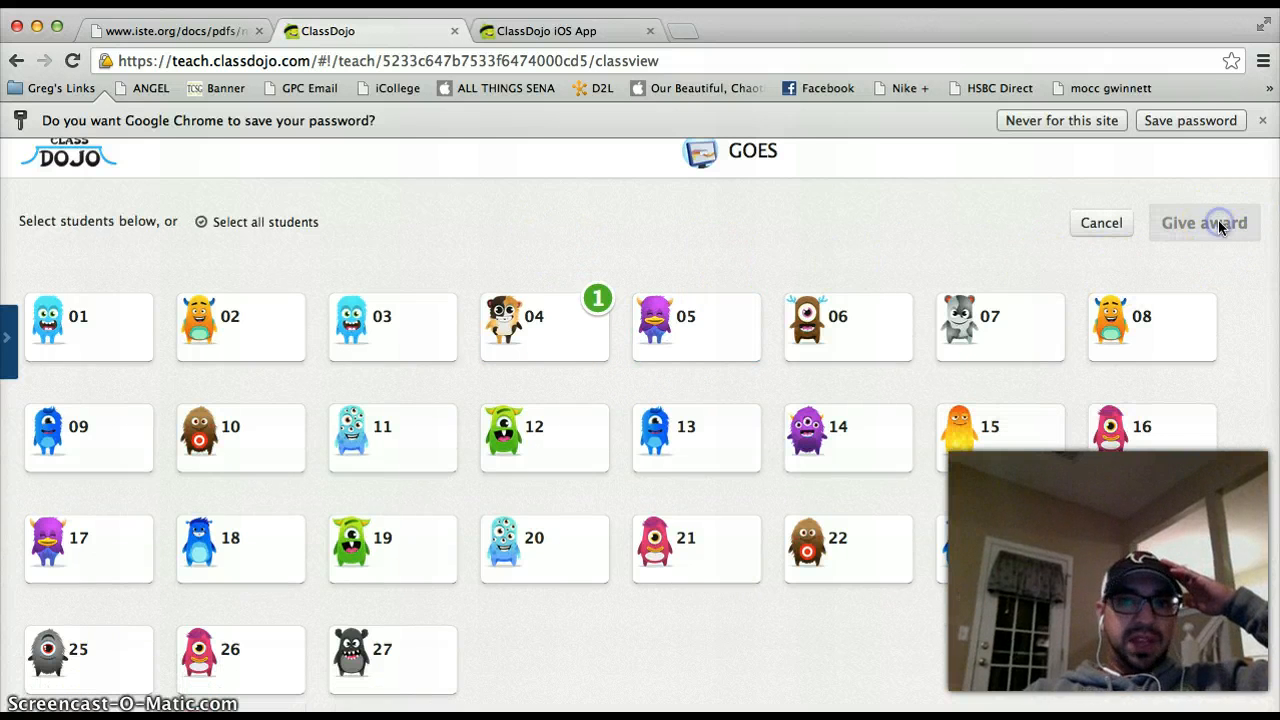
pyautogui.click(958, 308)
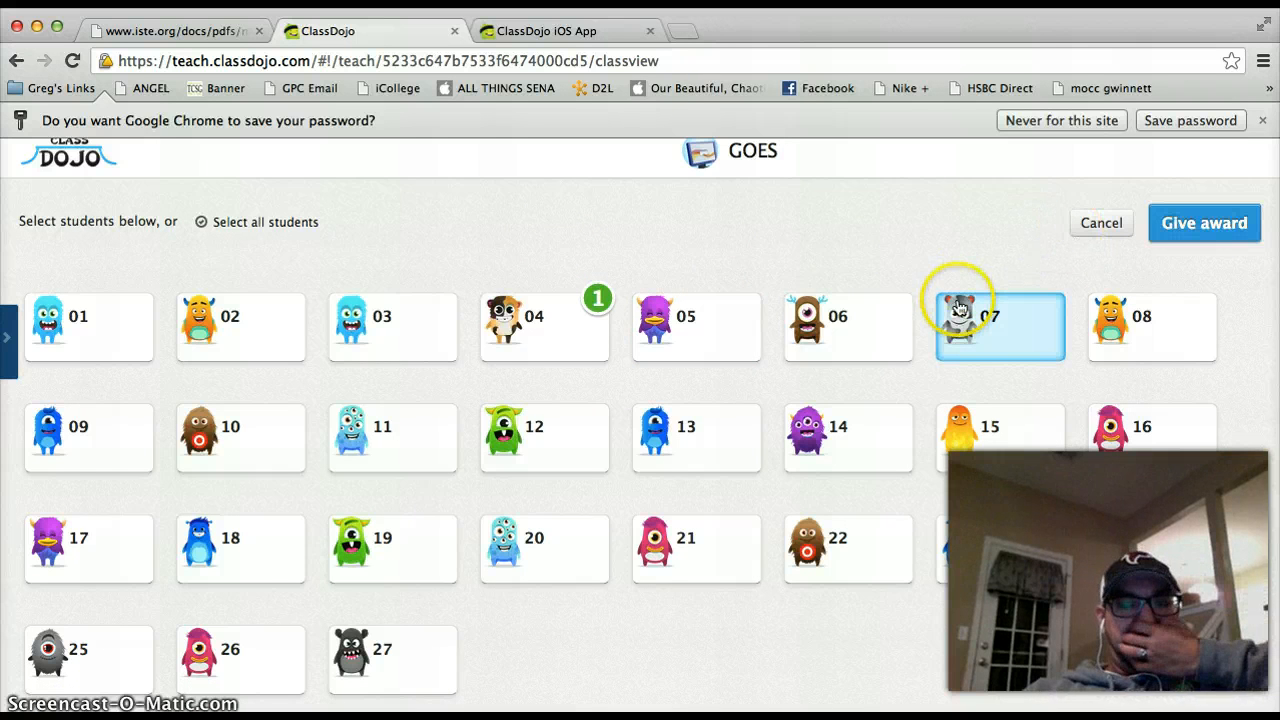
pyautogui.click(810, 300)
pyautogui.click(704, 316)
pyautogui.click(696, 415)
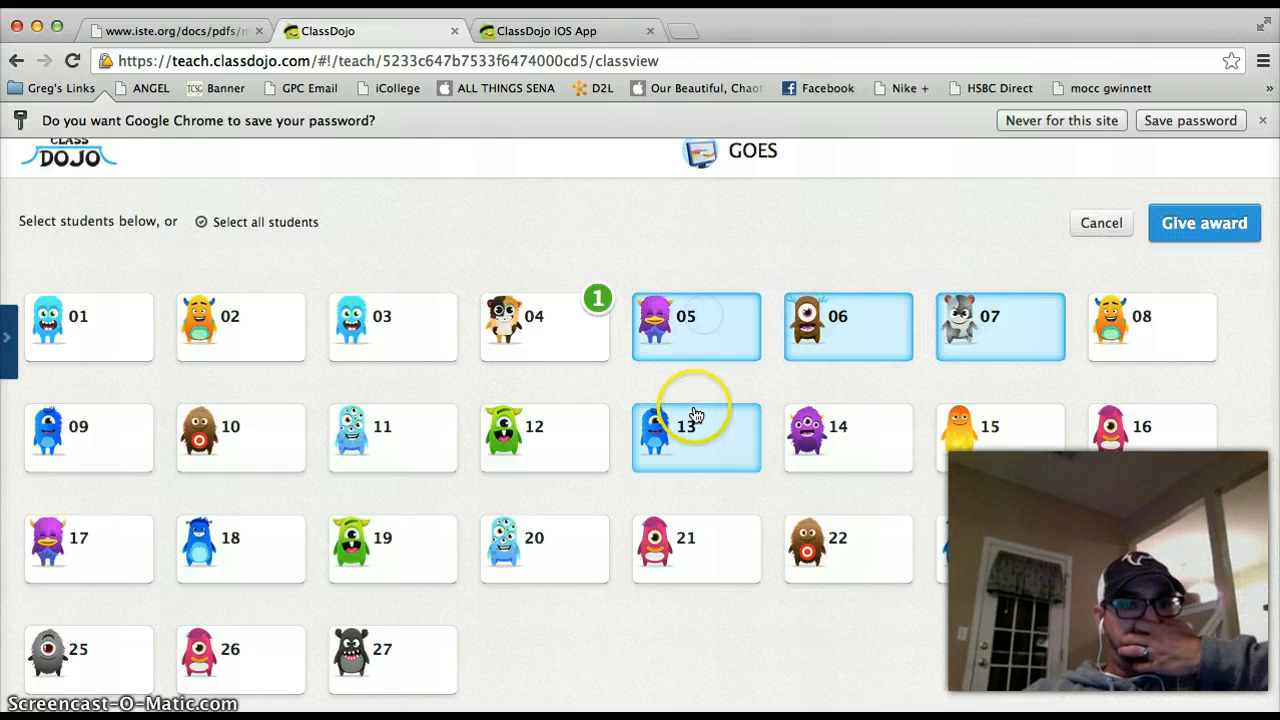
pyautogui.click(803, 423)
pyautogui.click(971, 429)
pyautogui.click(1155, 300)
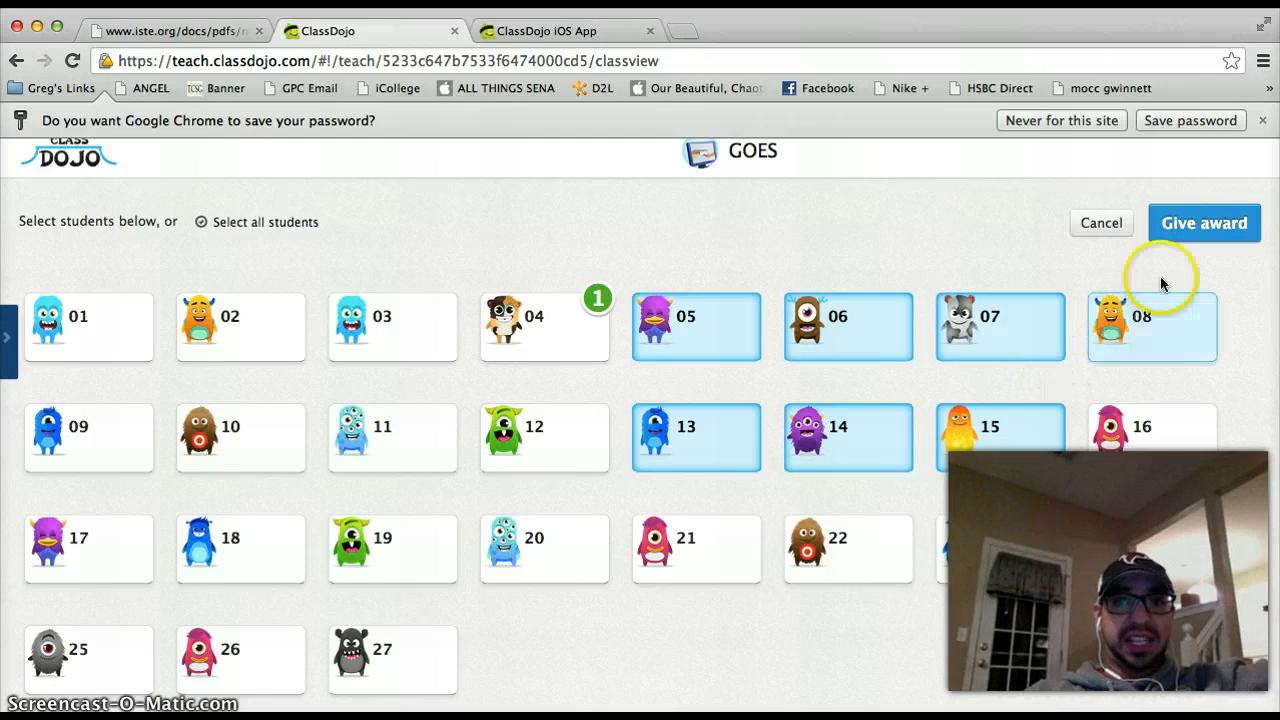
pyautogui.click(1206, 230)
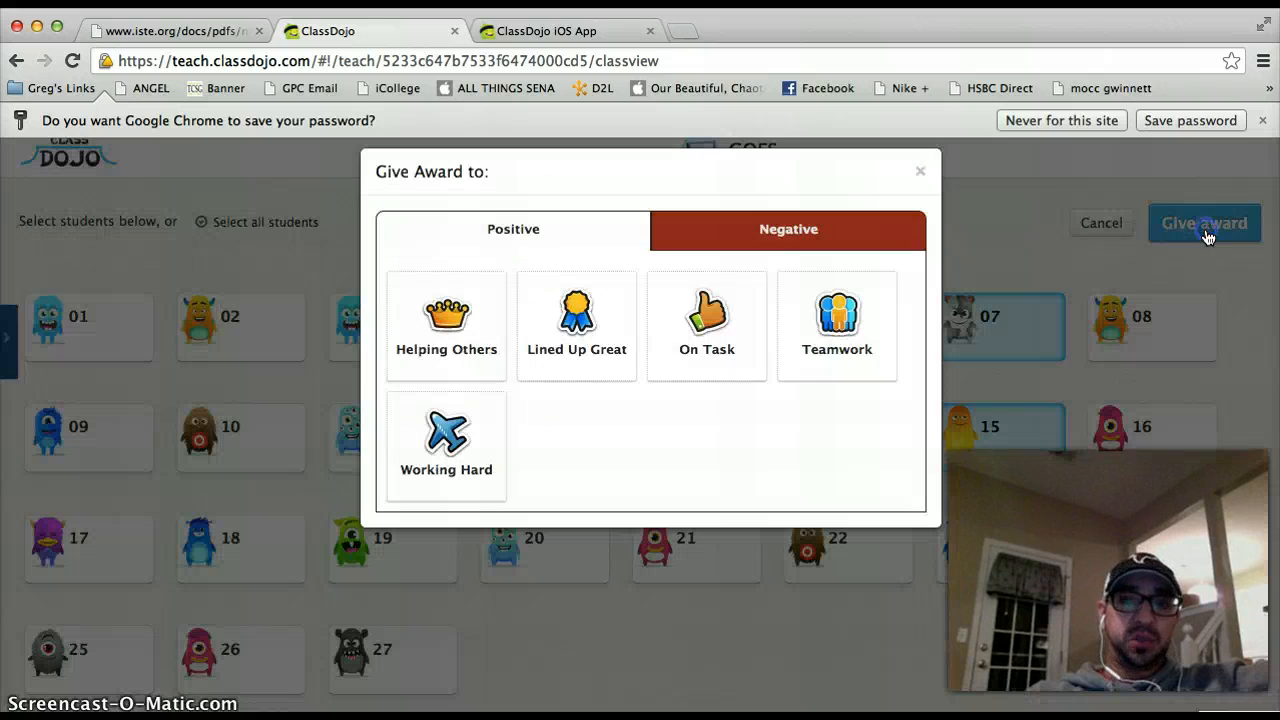
pyautogui.click(836, 352)
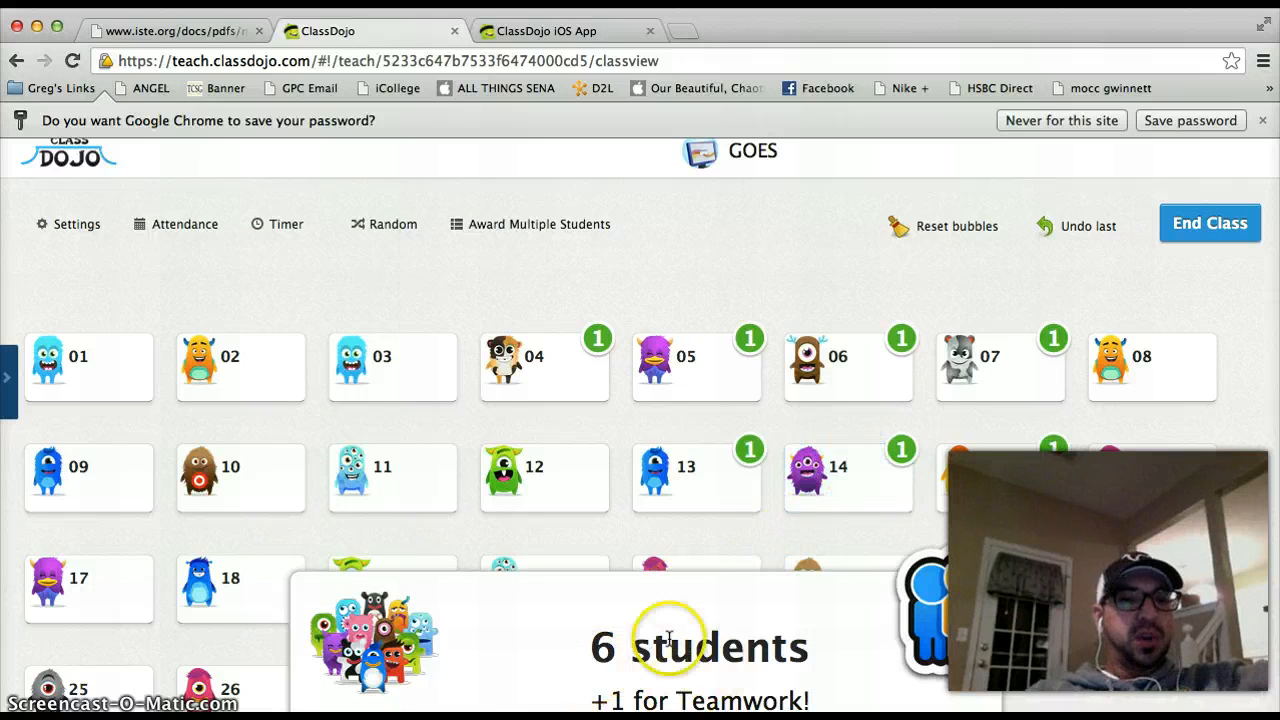
pyautogui.click(703, 678)
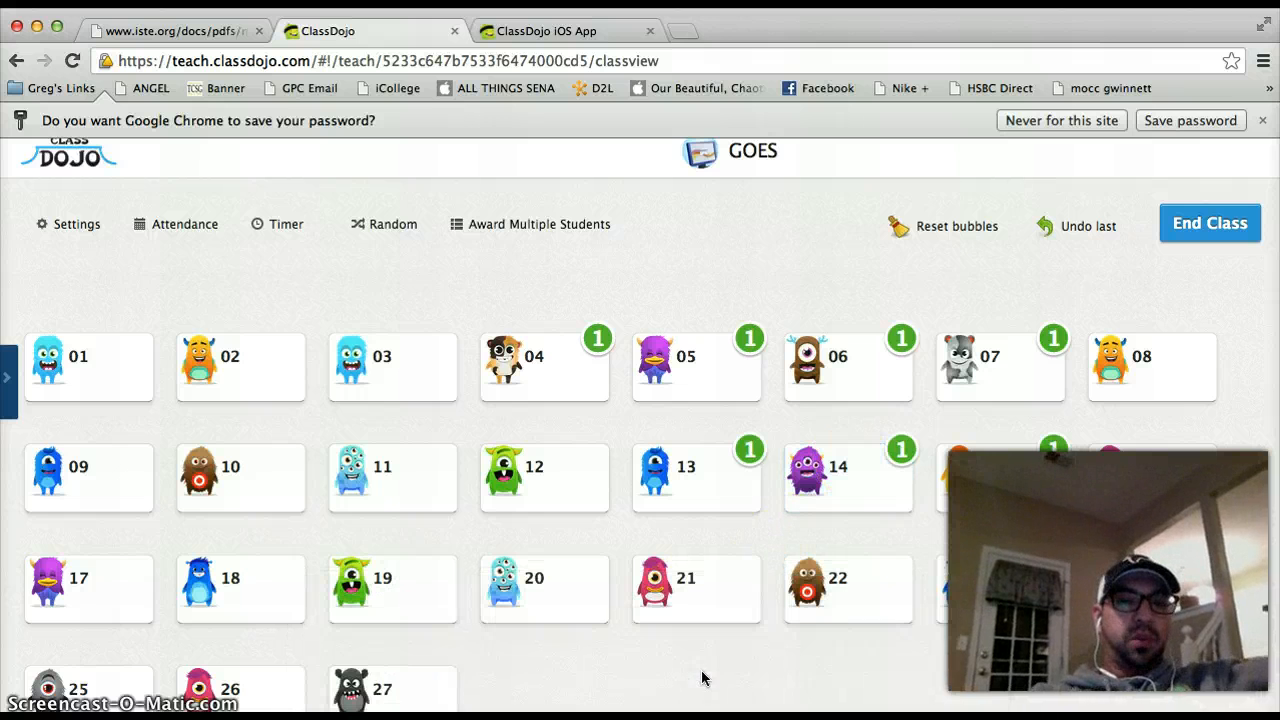
pyautogui.click(767, 659)
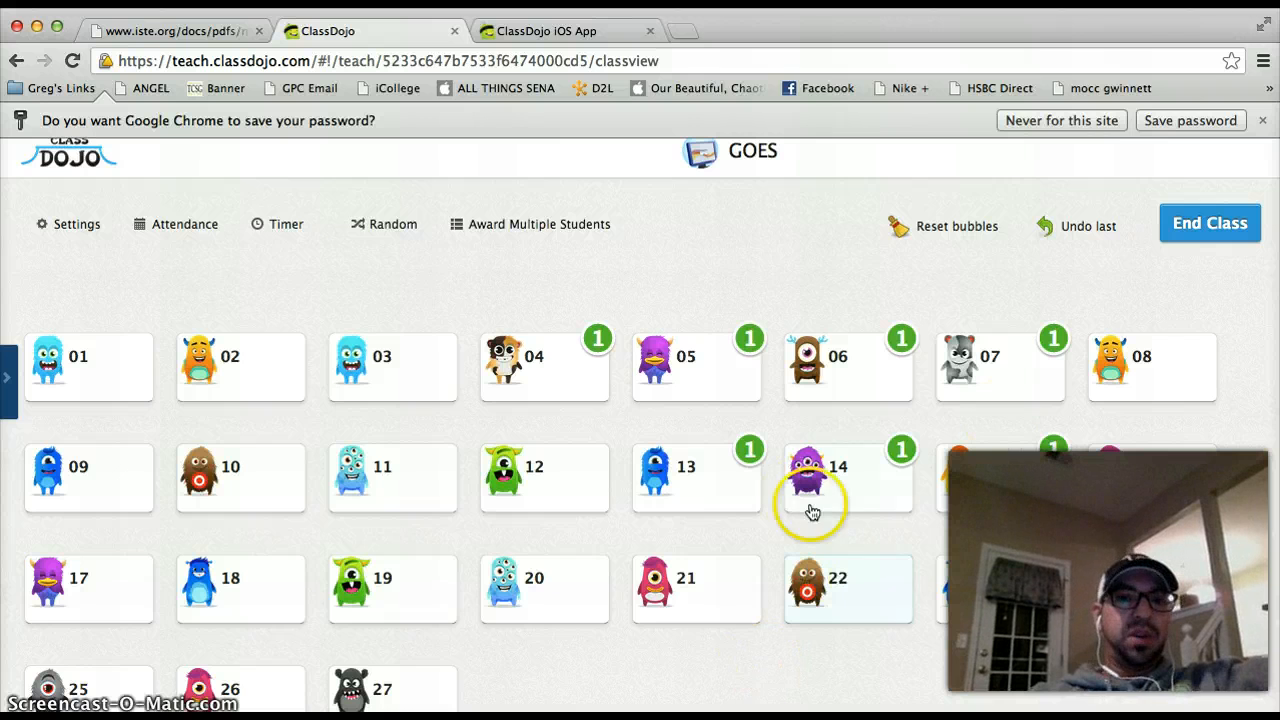
# Give student 08 the negative Off Task mark.
pyautogui.click(1154, 384)
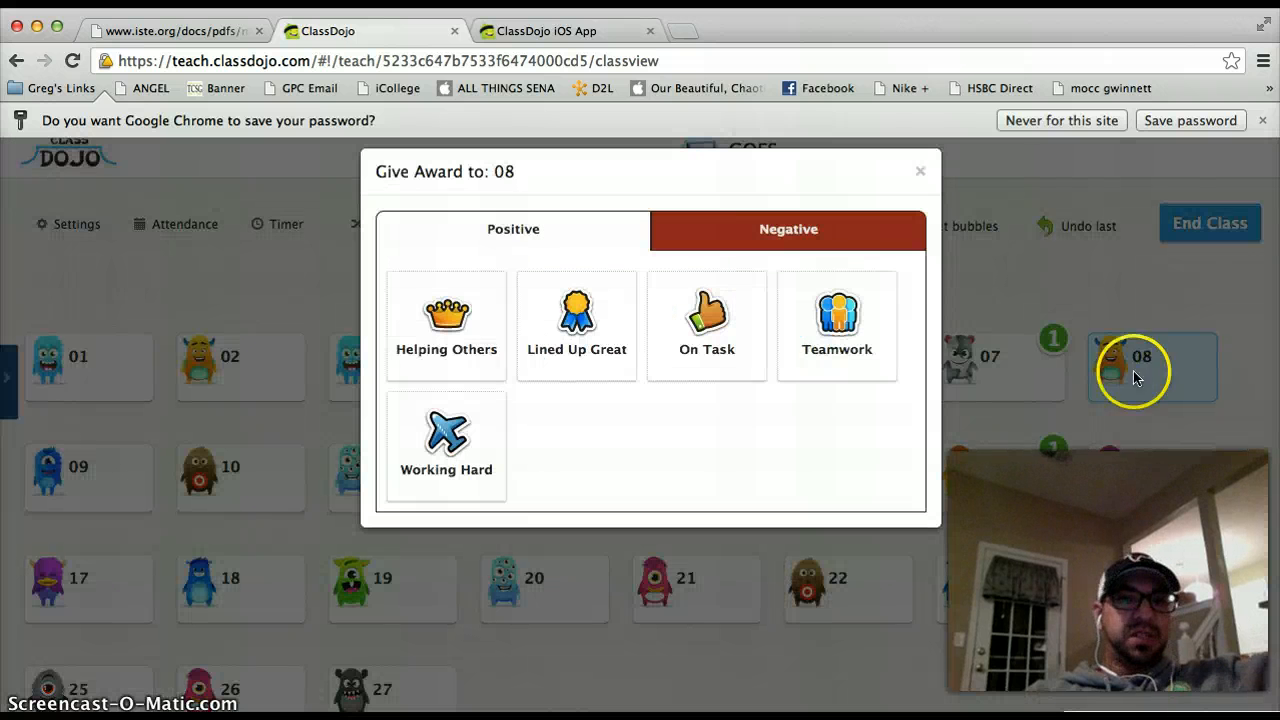
pyautogui.click(792, 245)
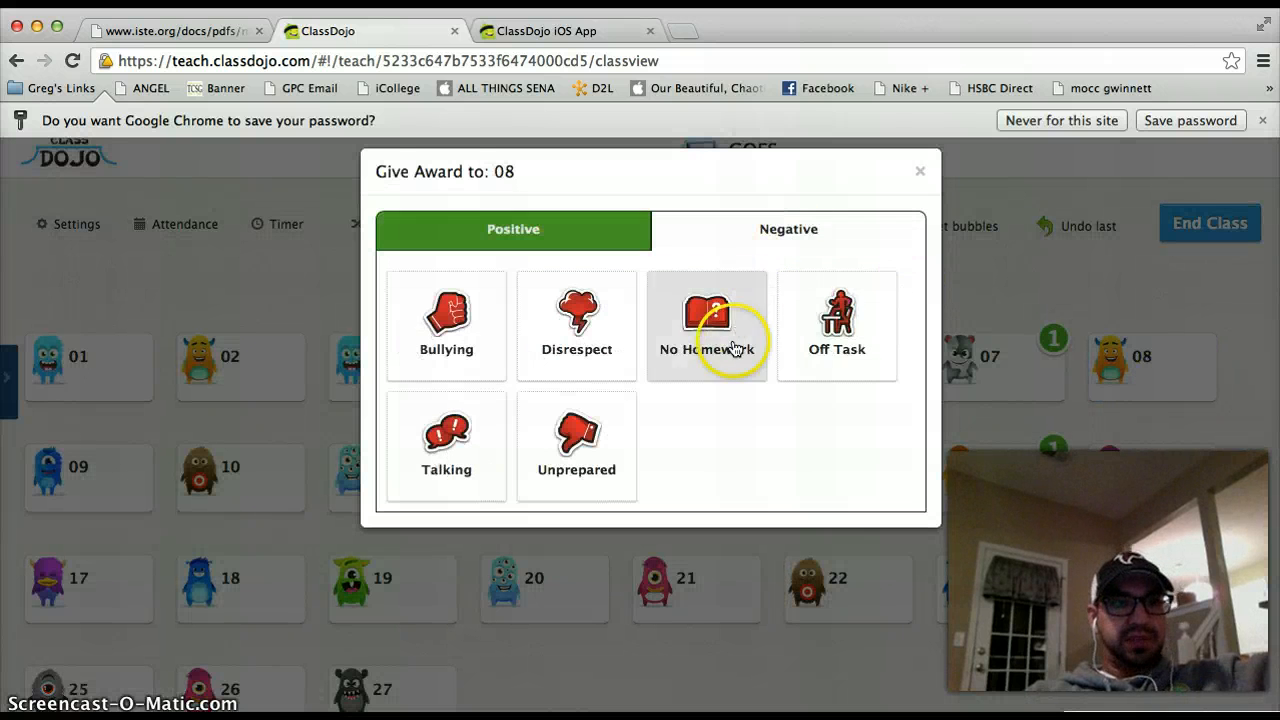
pyautogui.click(828, 342)
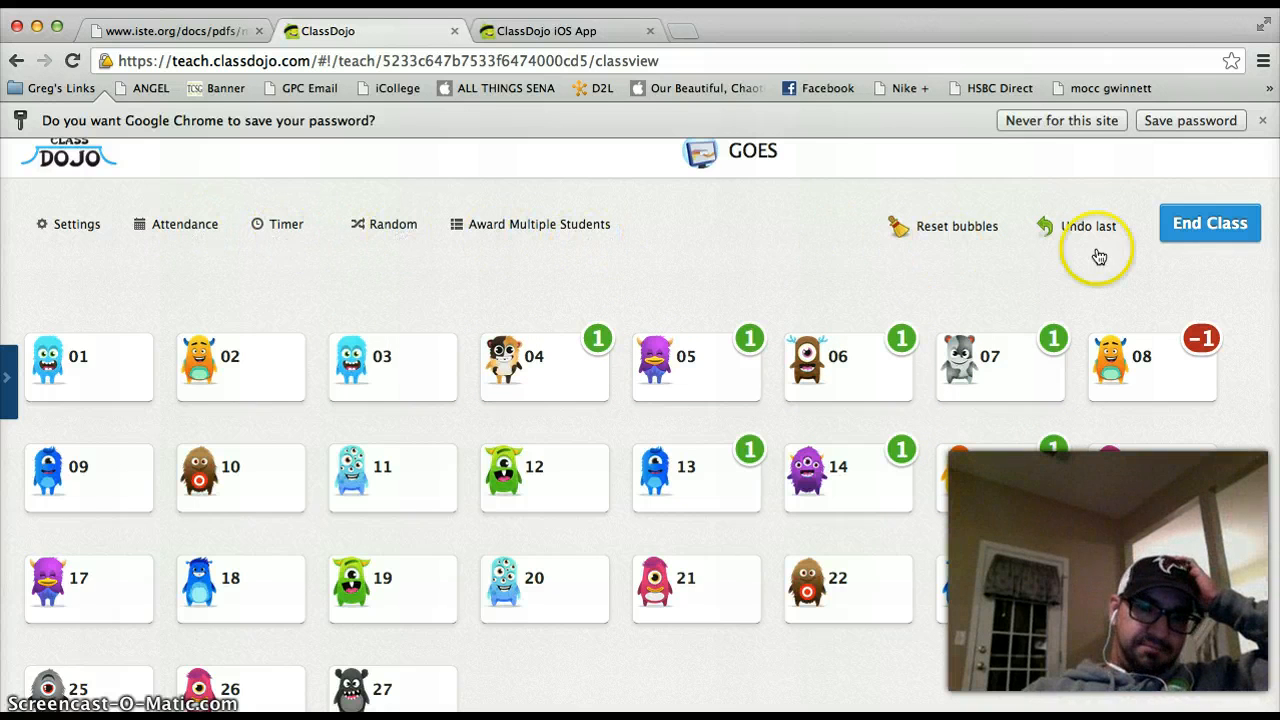
# End the class session and open the behavior customization in the class's edit settings.
pyautogui.click(1212, 225)
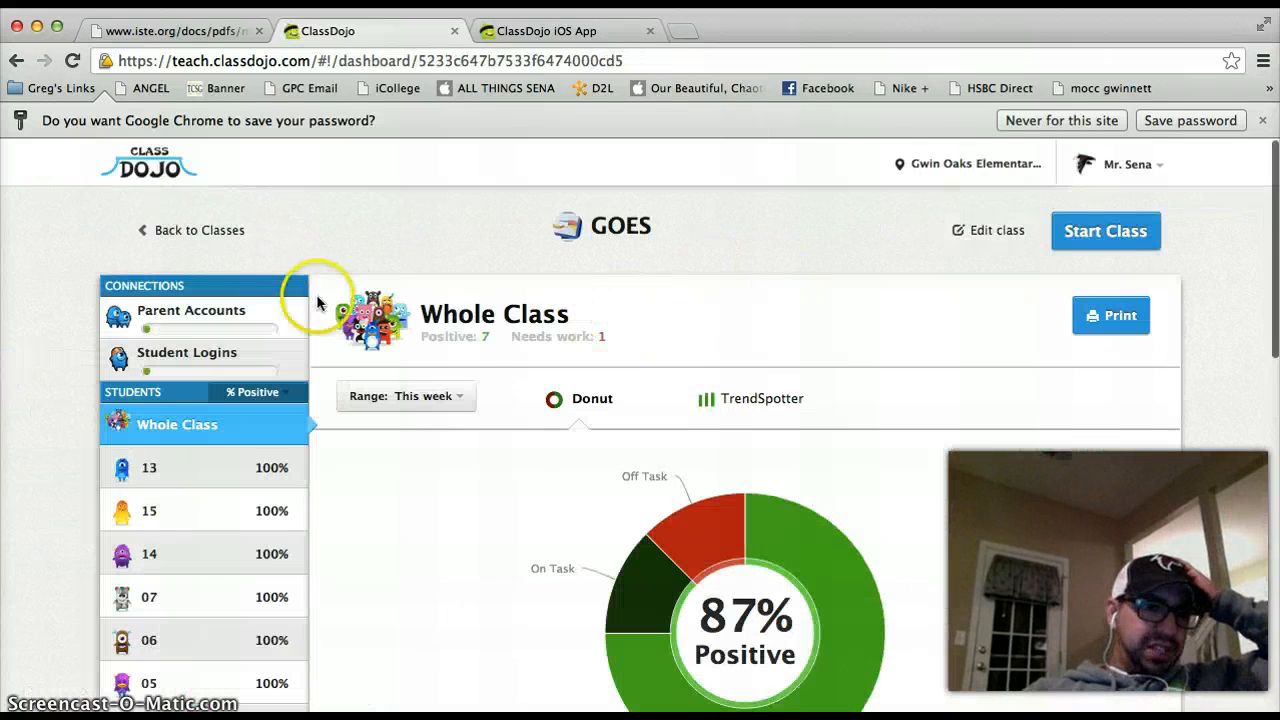
pyautogui.click(998, 232)
pyautogui.click(822, 297)
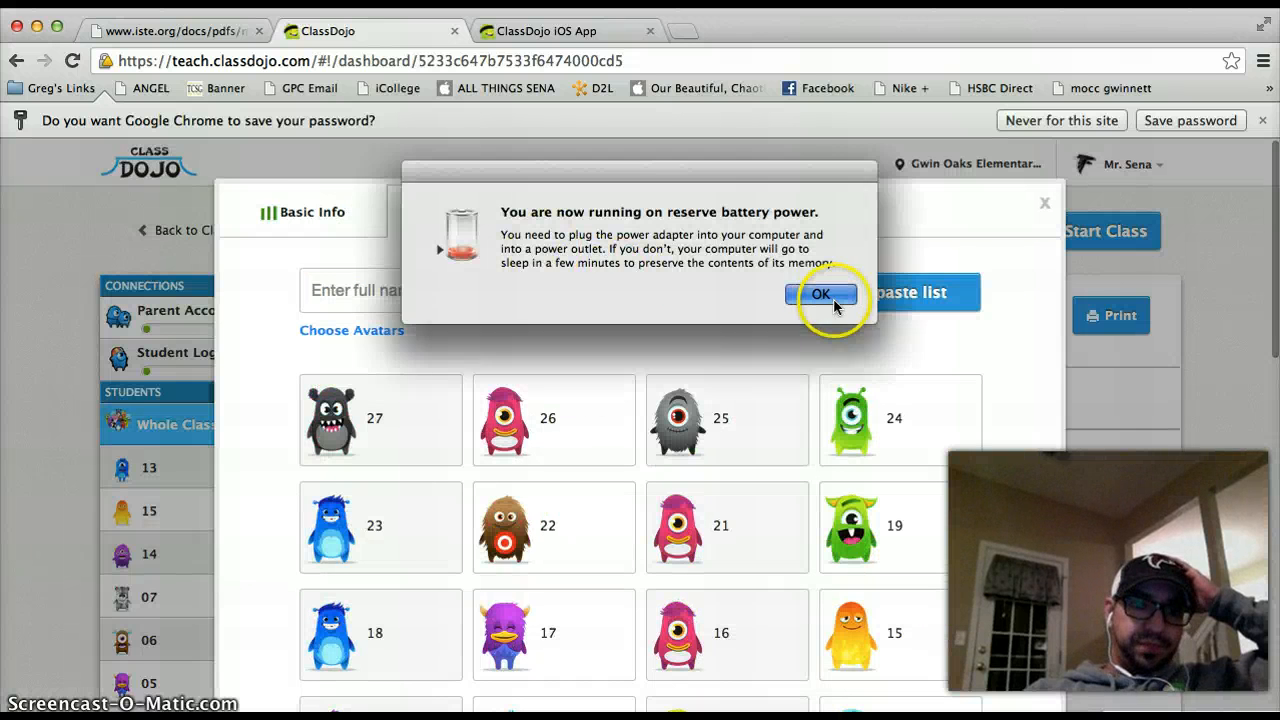
pyautogui.click(728, 230)
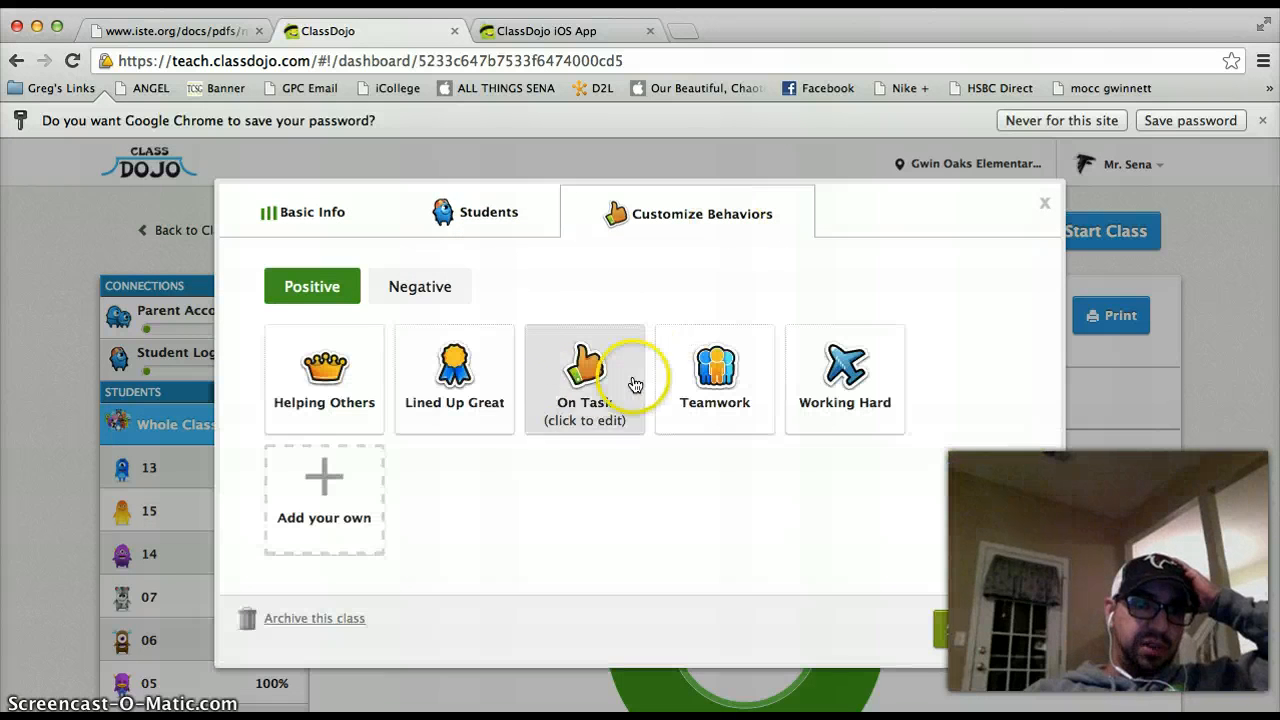
# Add a positive behavior named "Being Kind" with the thumbs-up icon and save the class's edited settings.
pyautogui.click(325, 480)
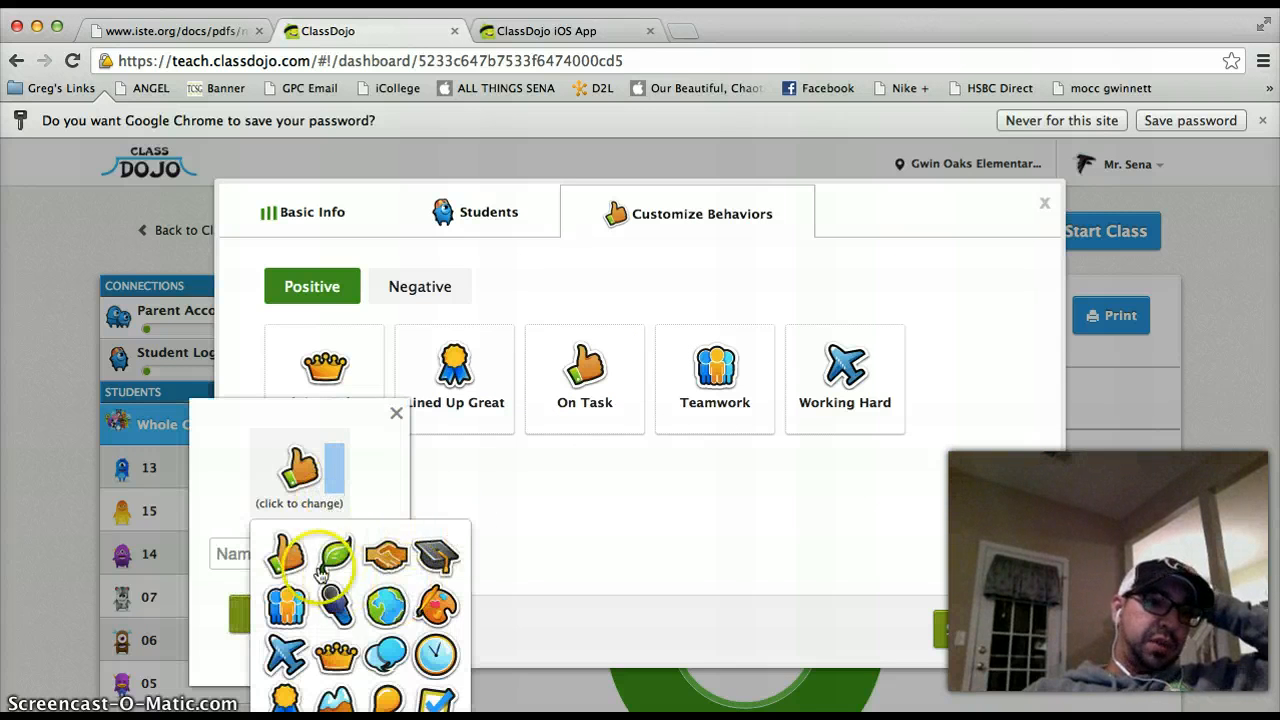
pyautogui.click(287, 552)
pyautogui.click(293, 554)
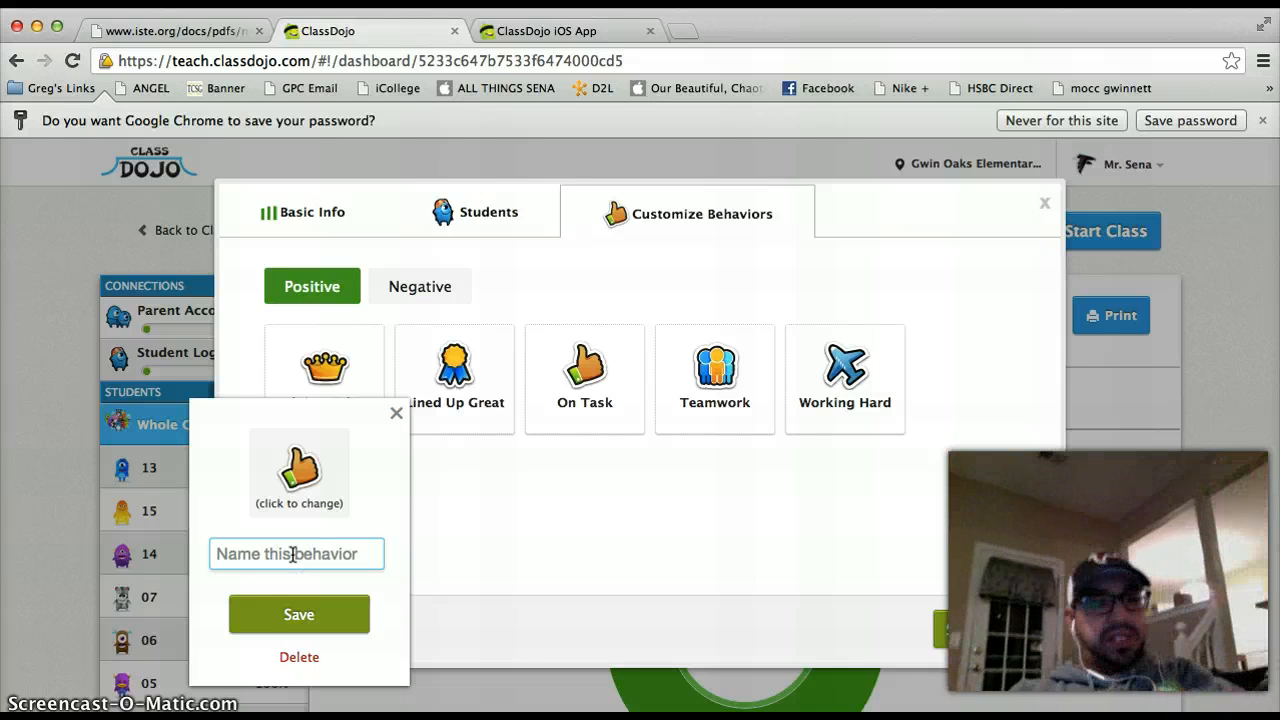
pyautogui.write('Being Kind')
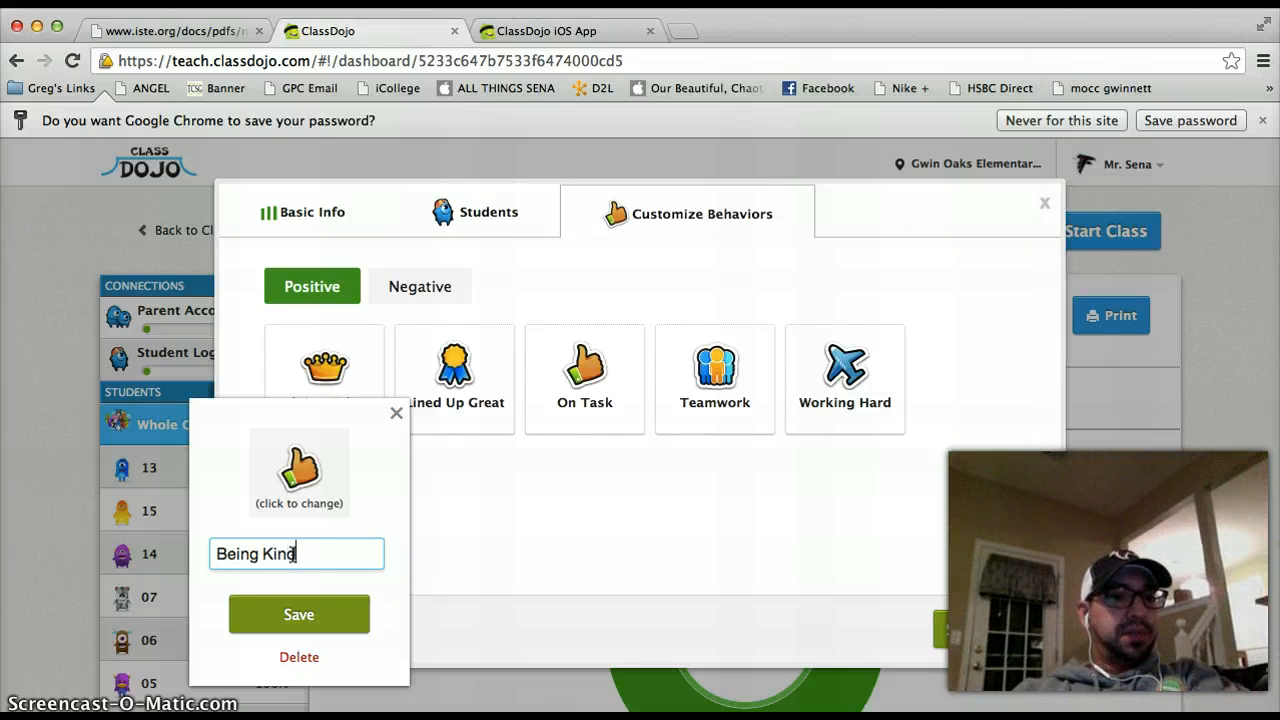
pyautogui.click(299, 608)
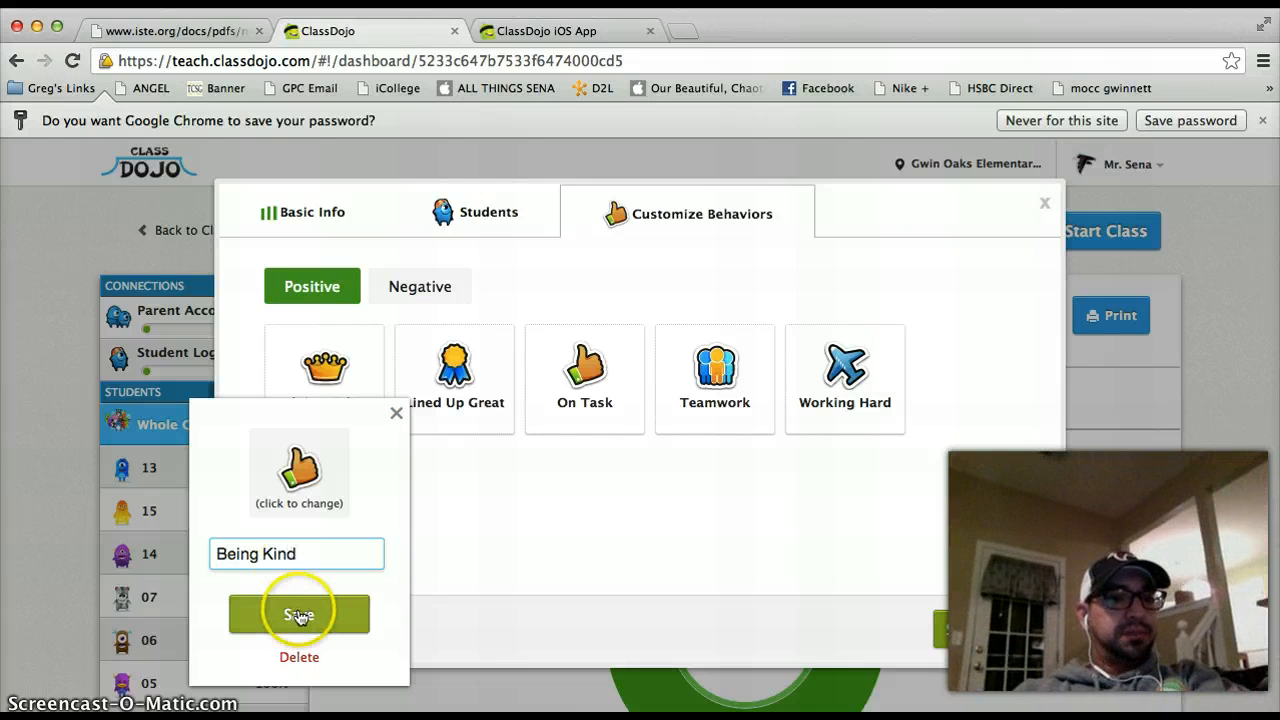
pyautogui.click(986, 632)
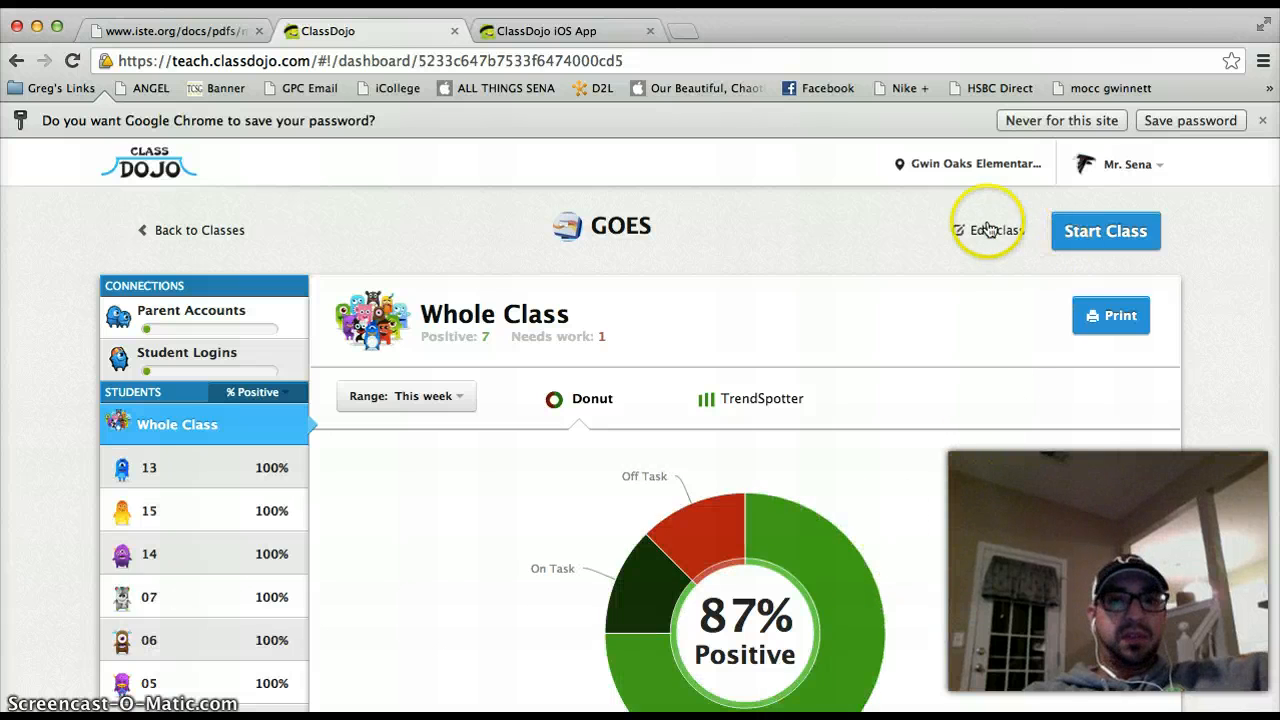
# Start the class and give student 03 the positive Being Kind award.
pyautogui.click(1074, 230)
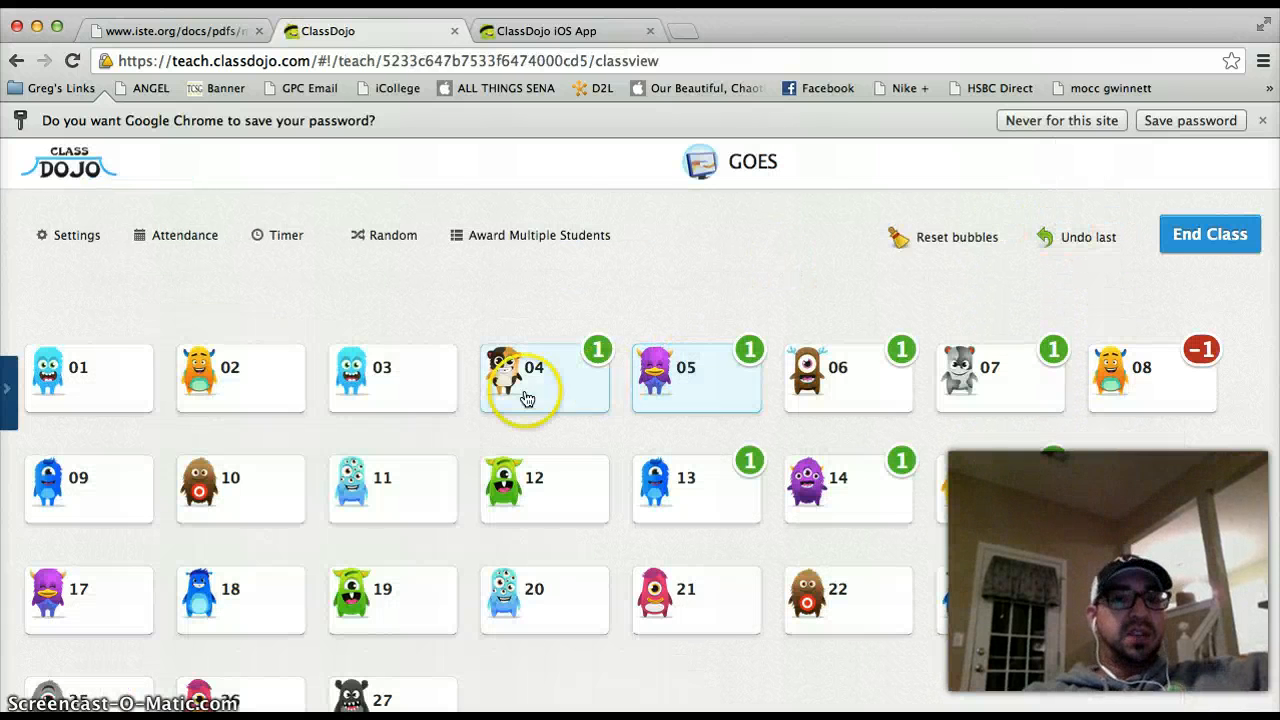
pyautogui.click(408, 401)
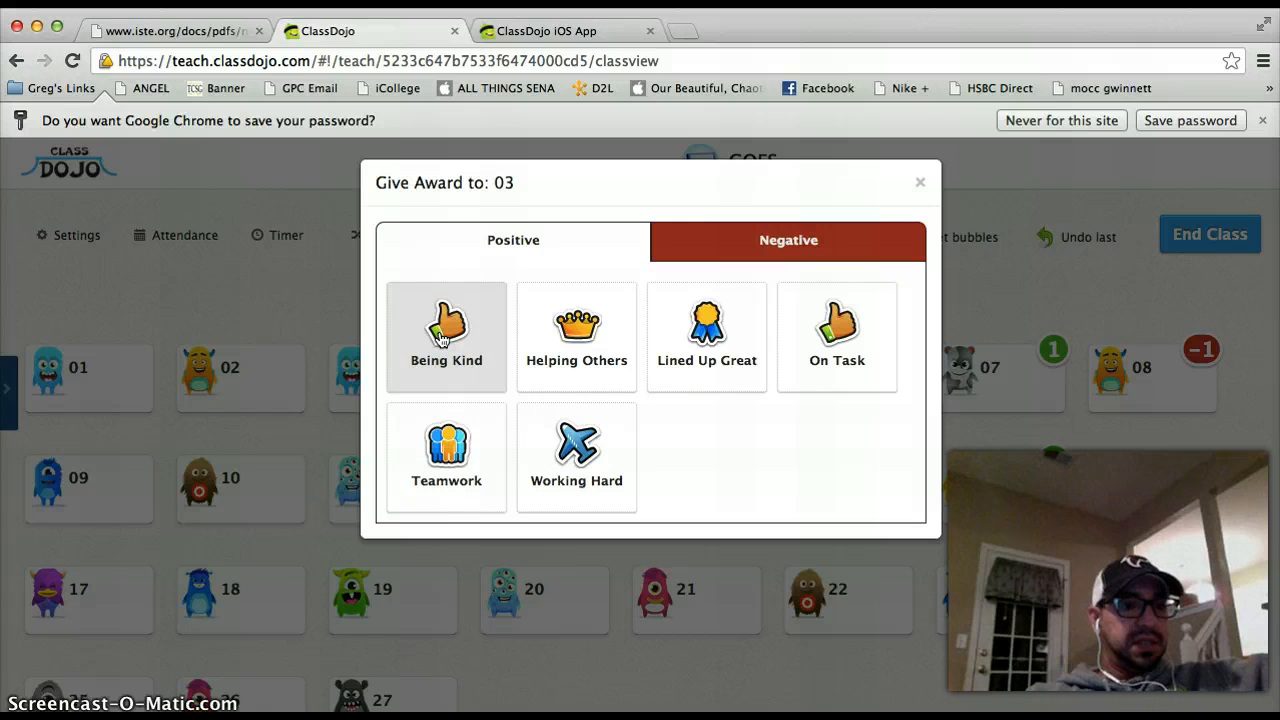
pyautogui.click(492, 336)
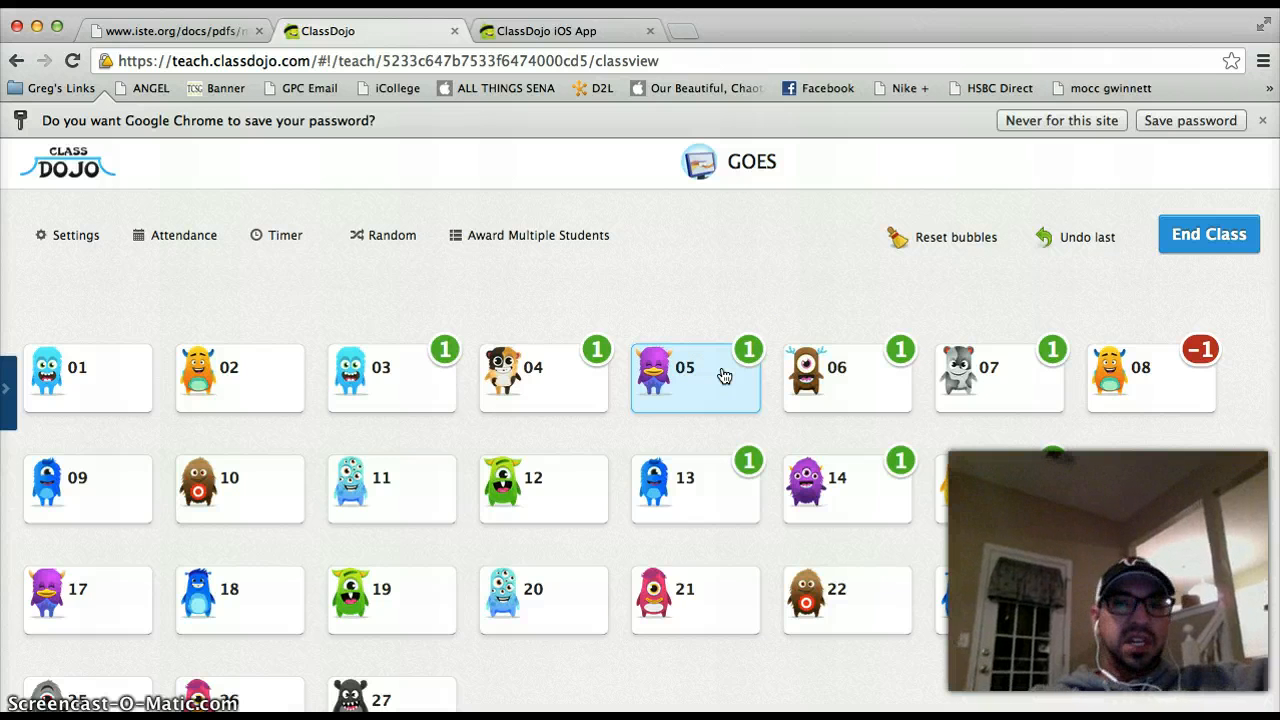
pyautogui.click(700, 400)
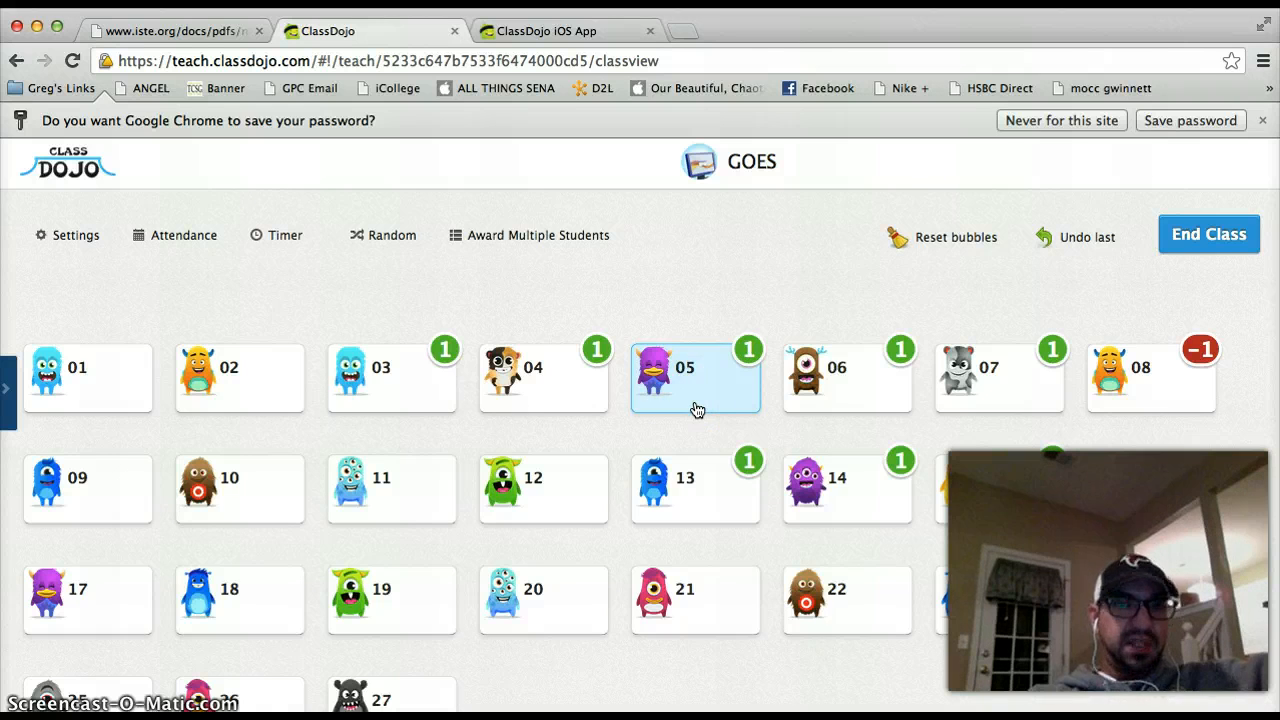
pyautogui.click(718, 392)
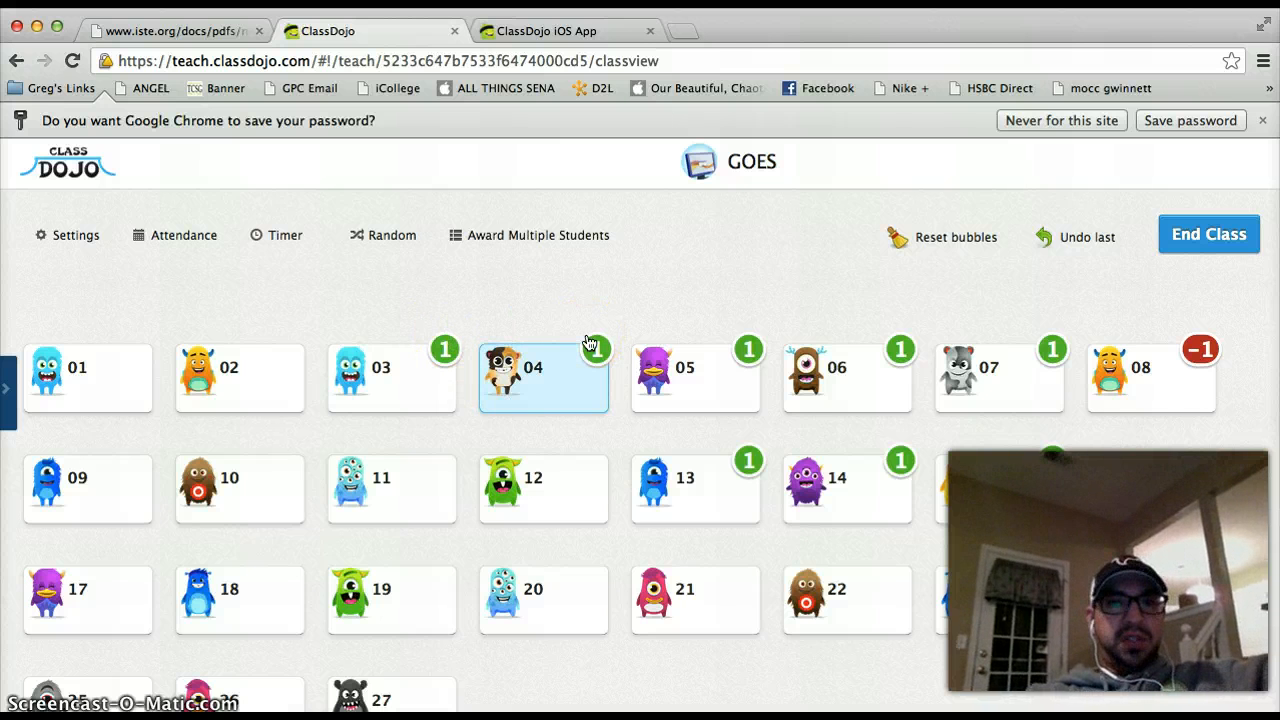
pyautogui.click(640, 273)
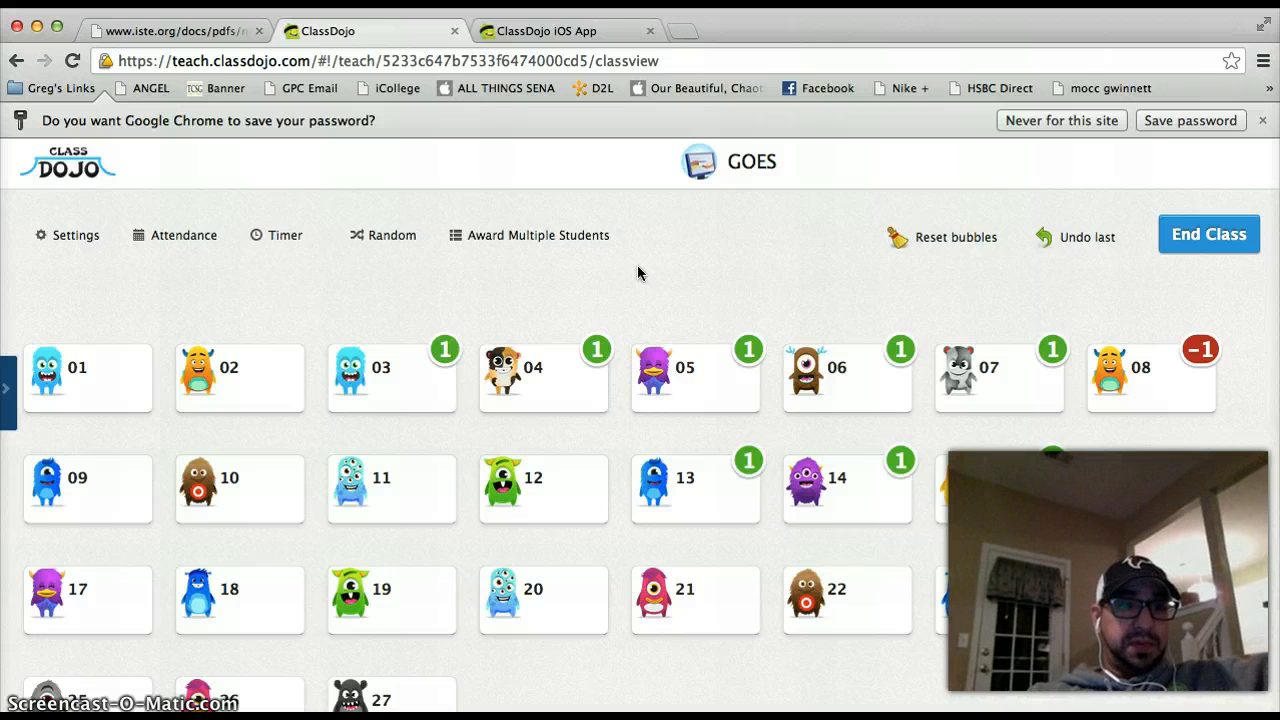
# Pick a random student and dismiss the award choices without giving a point.
pyautogui.click(390, 247)
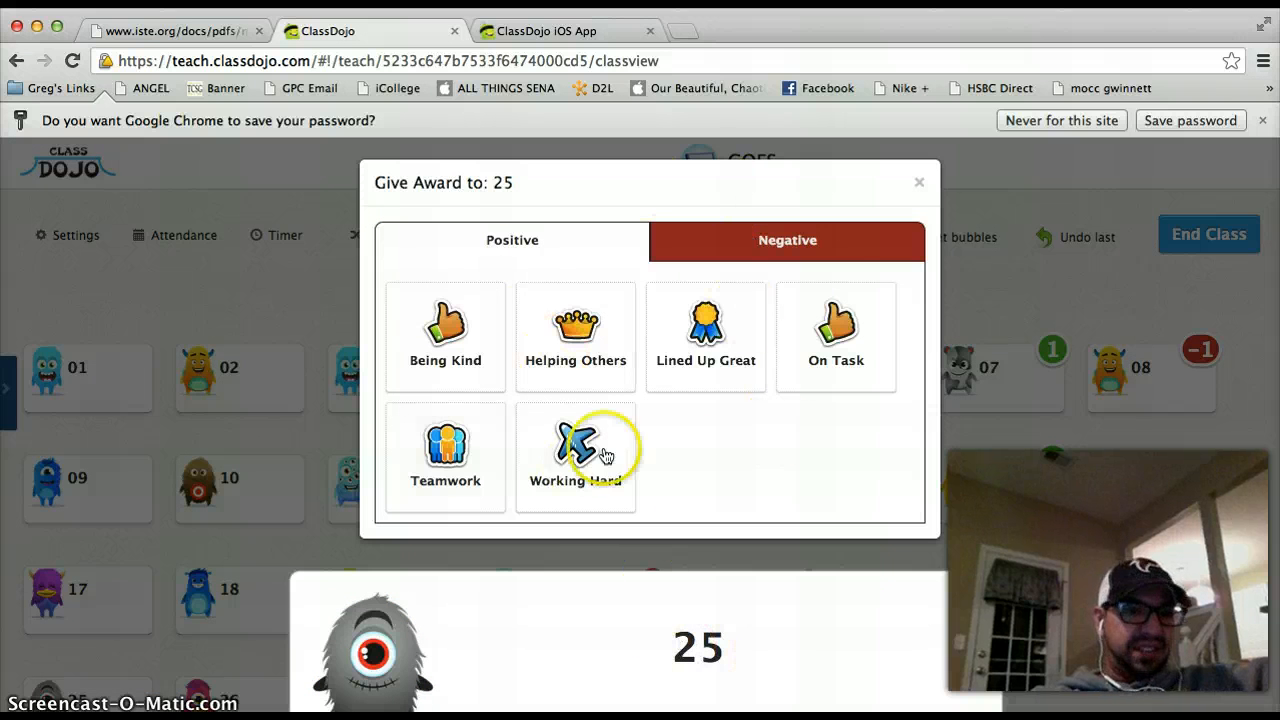
pyautogui.click(920, 186)
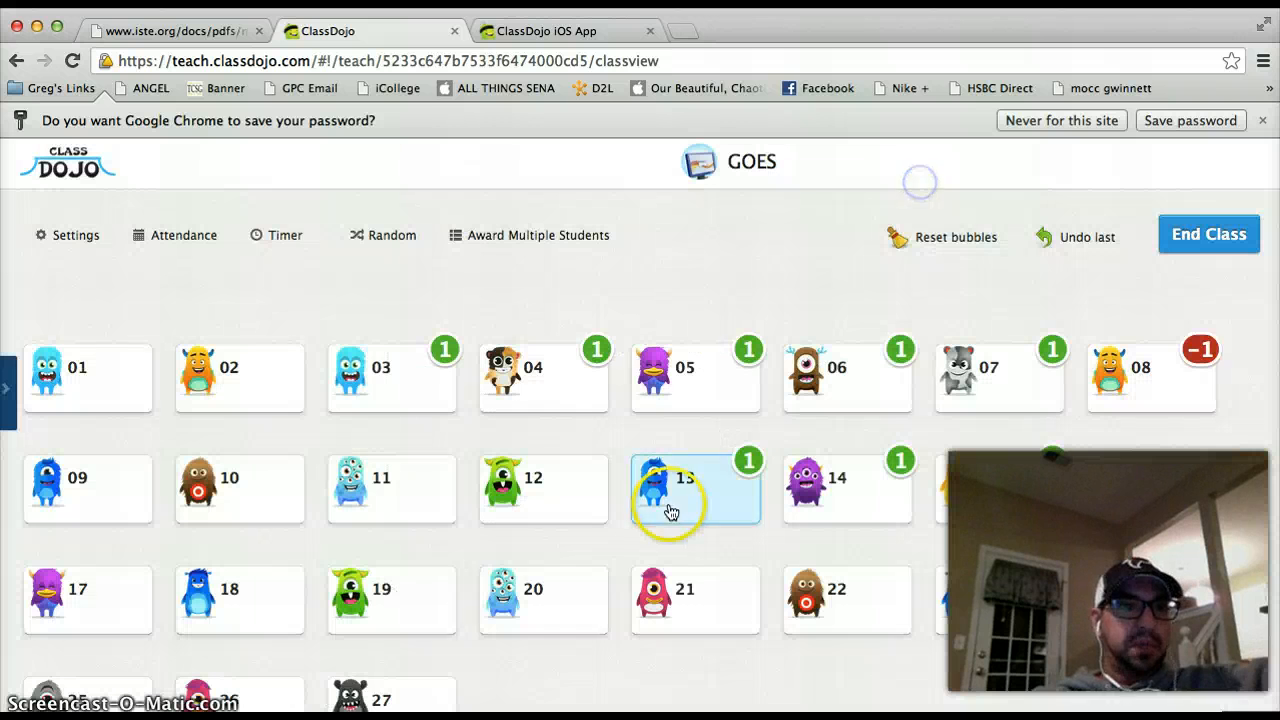
# Show the class timer, set a countdown of 5 minutes 00 seconds and start it running.
pyautogui.click(284, 246)
pyautogui.click(533, 422)
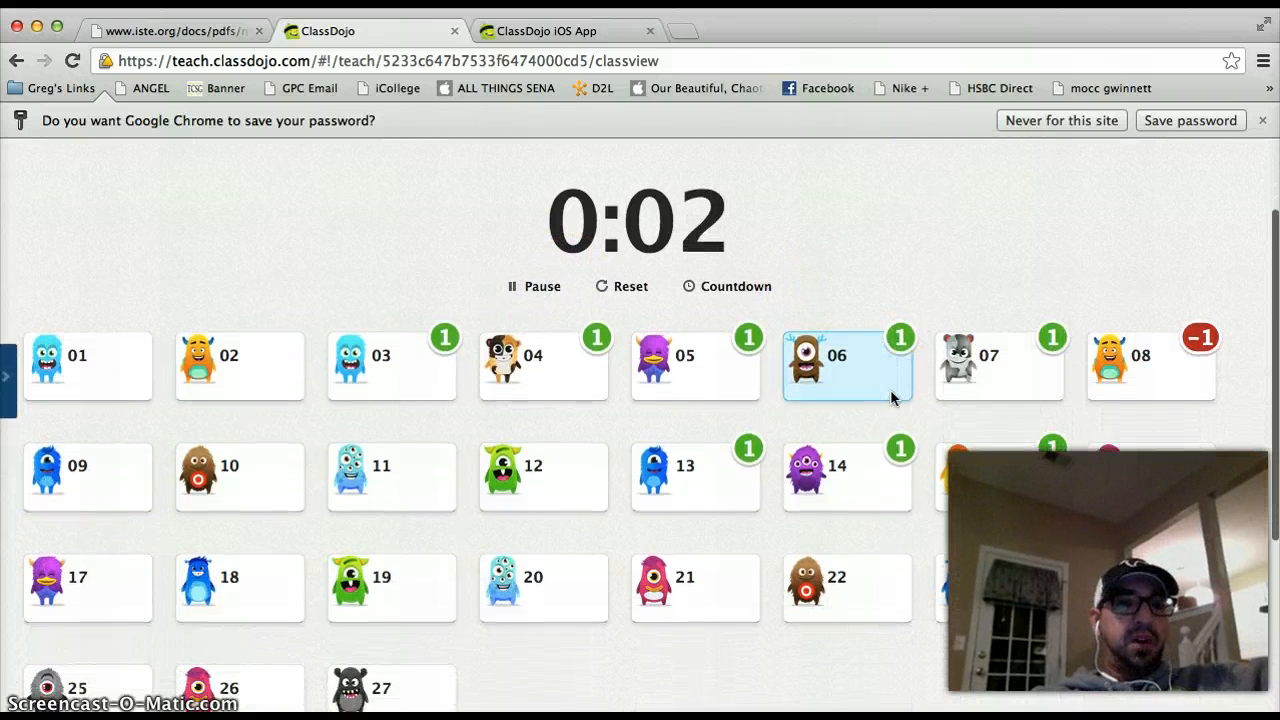
pyautogui.scroll(-1, 893, 397)
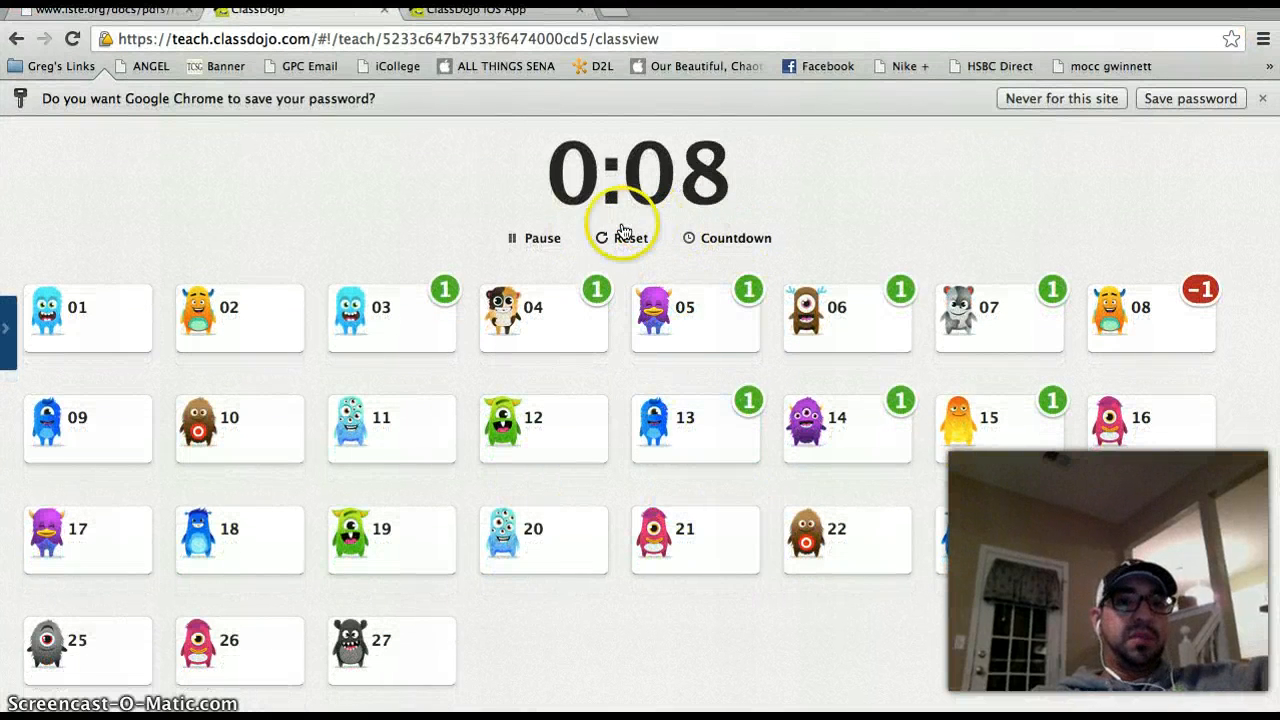
pyautogui.click(697, 240)
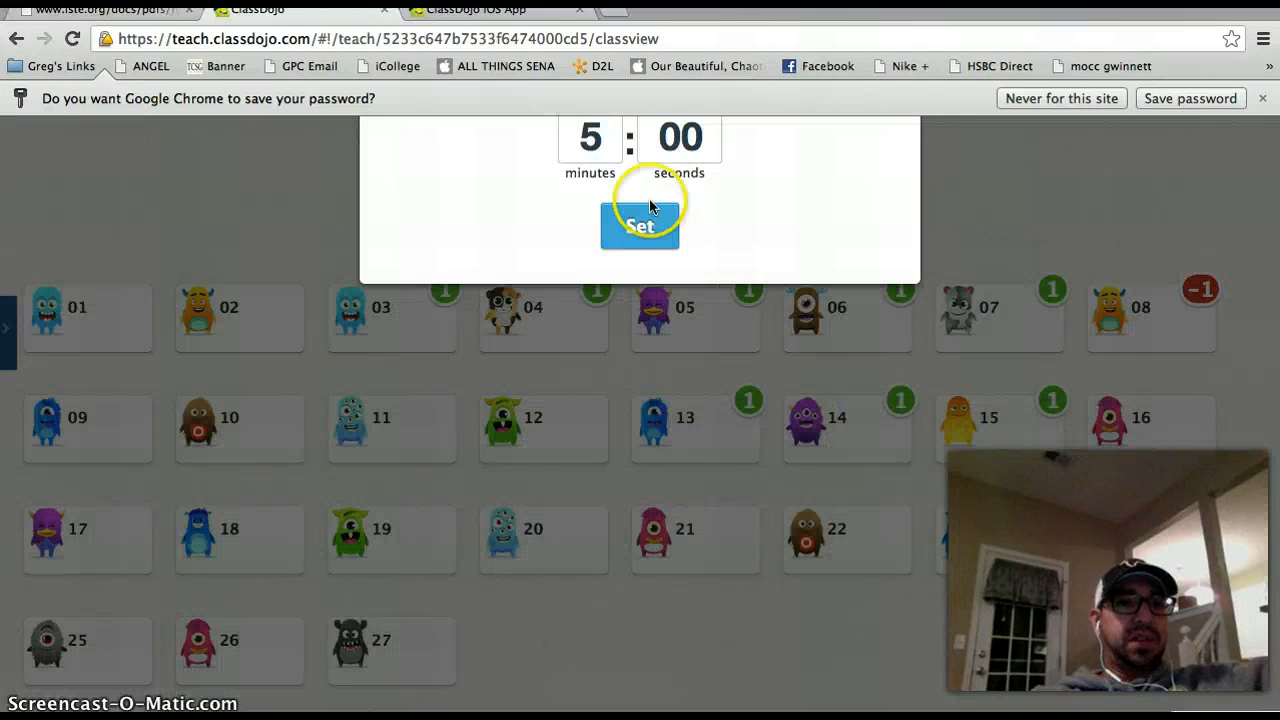
pyautogui.click(637, 226)
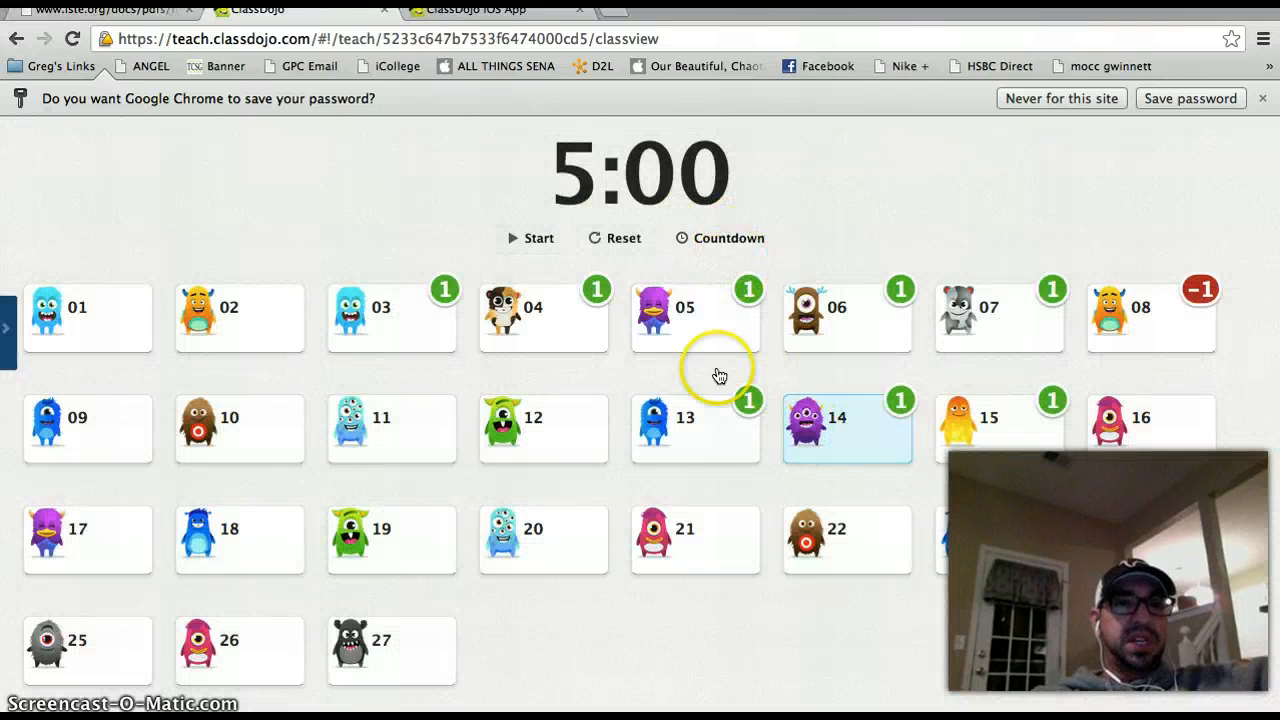
pyautogui.click(531, 239)
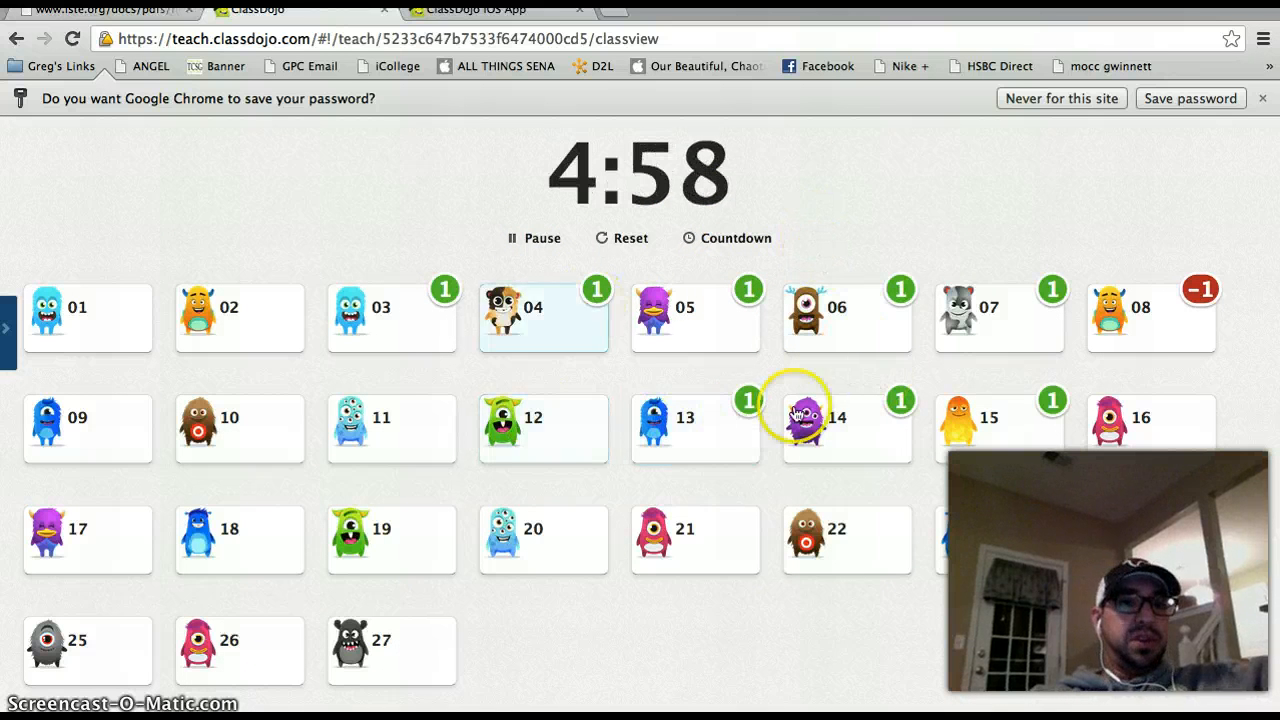
# Give student 12 the positive Working Hard award while the countdown runs.
pyautogui.click(539, 430)
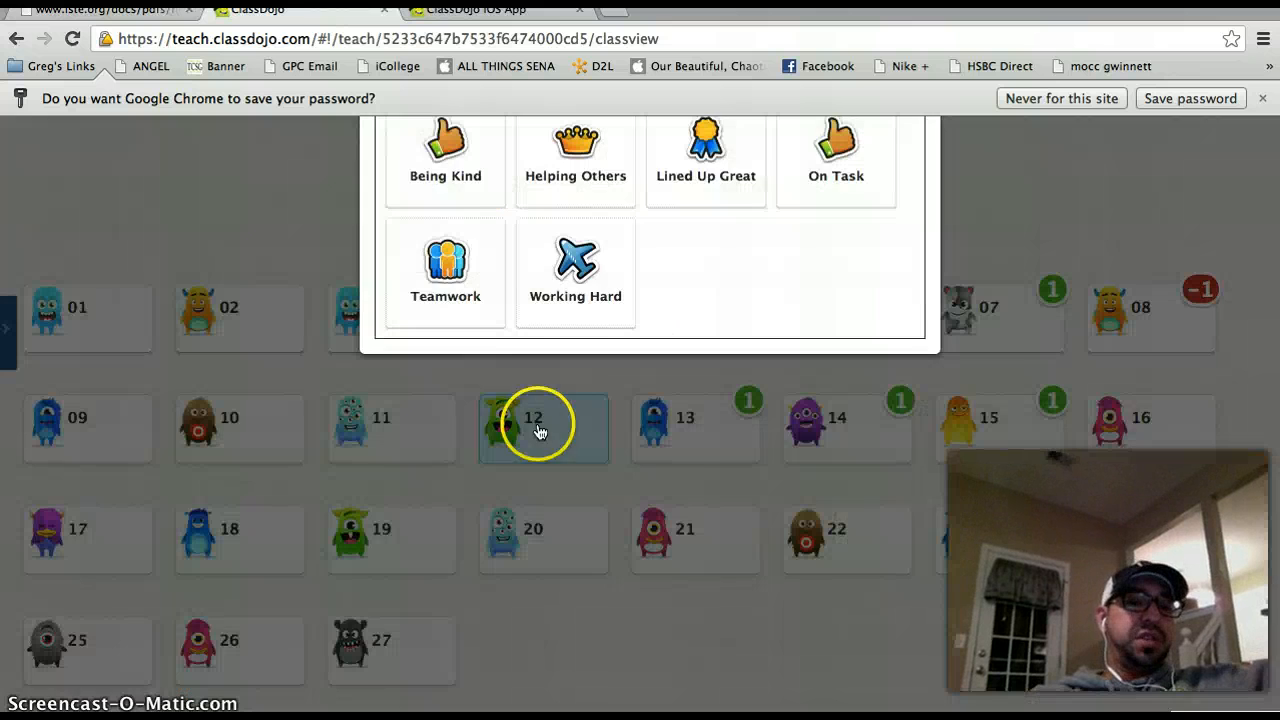
pyautogui.click(575, 268)
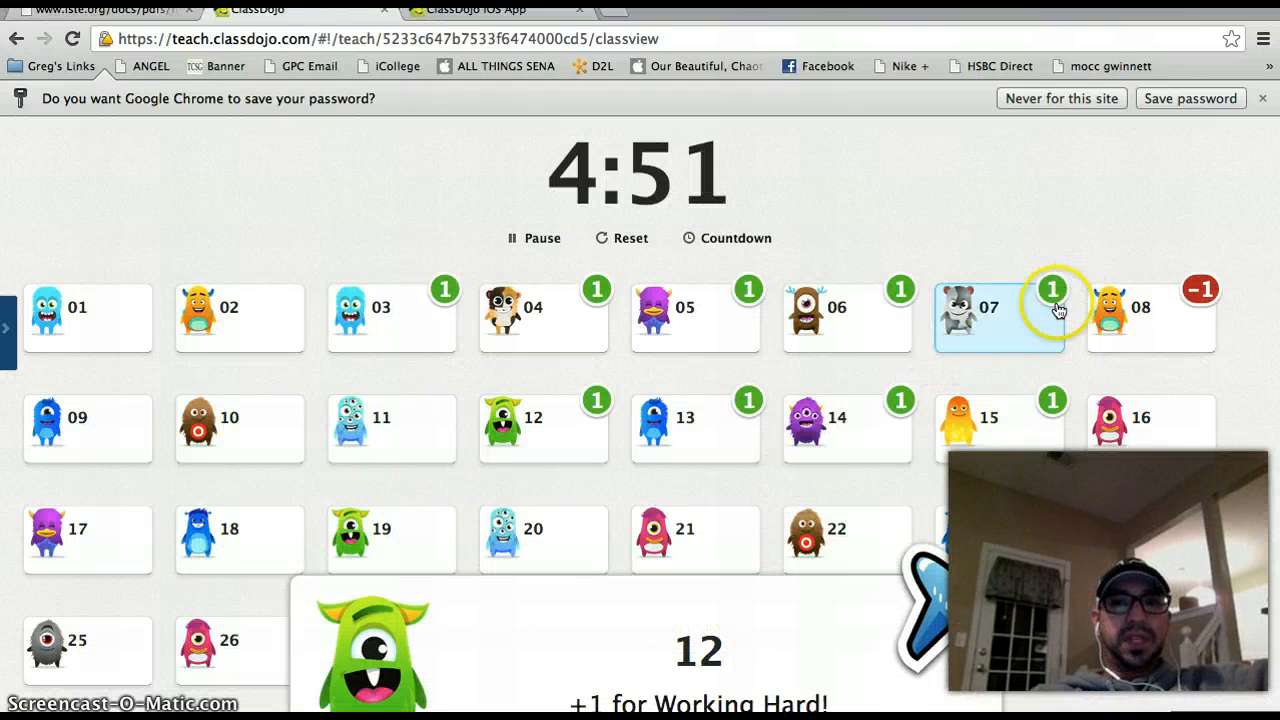
# Dismiss the browser's save-password prompt and end the class session.
pyautogui.click(1262, 98)
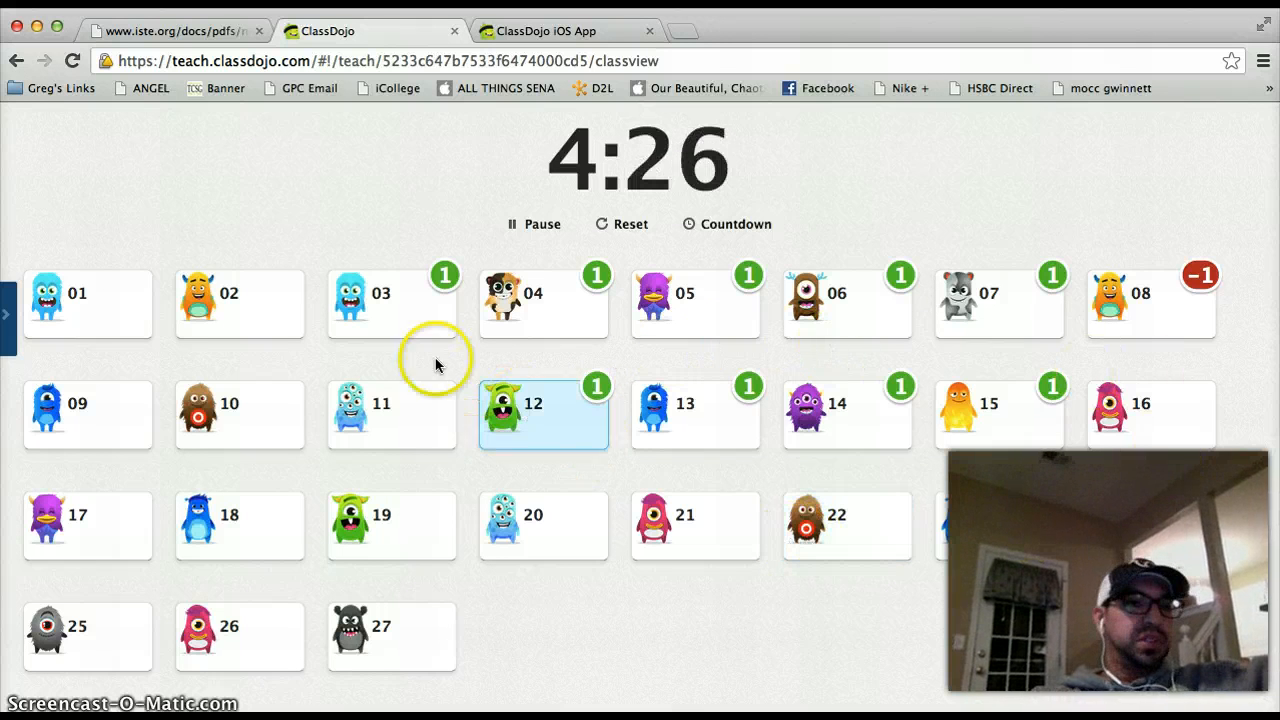
pyautogui.scroll(3, 802, 232)
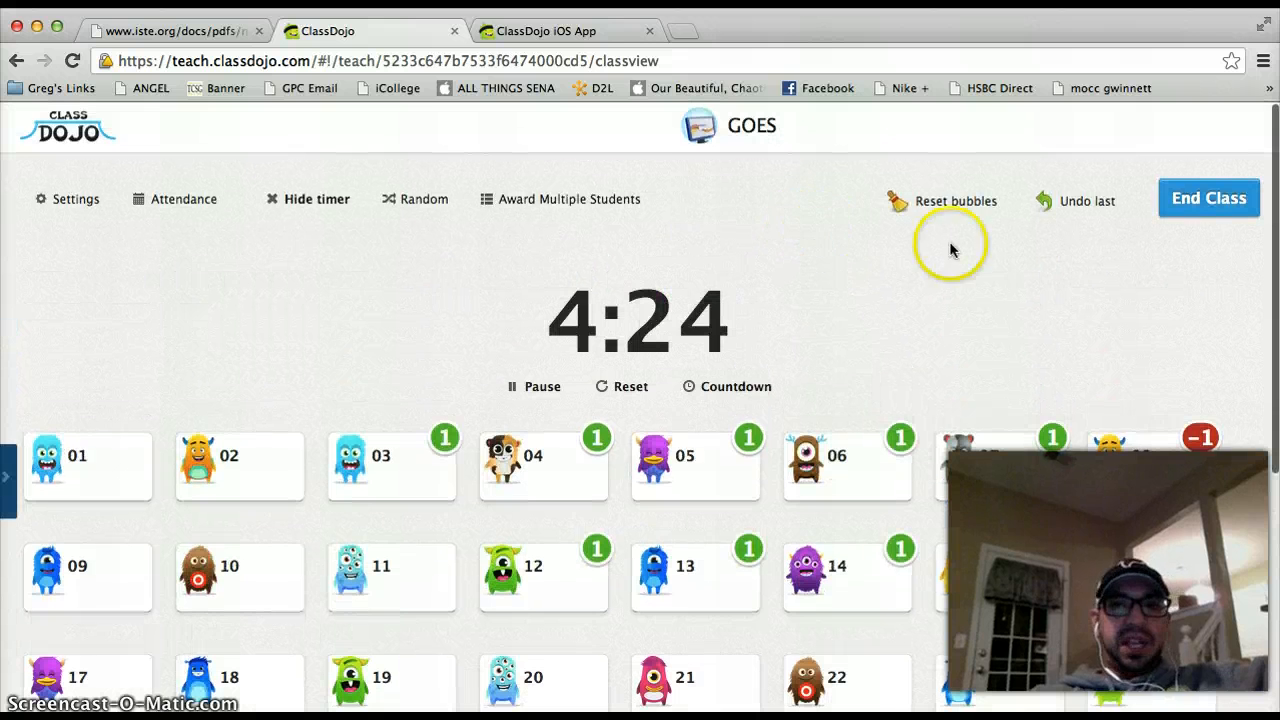
pyautogui.click(1211, 217)
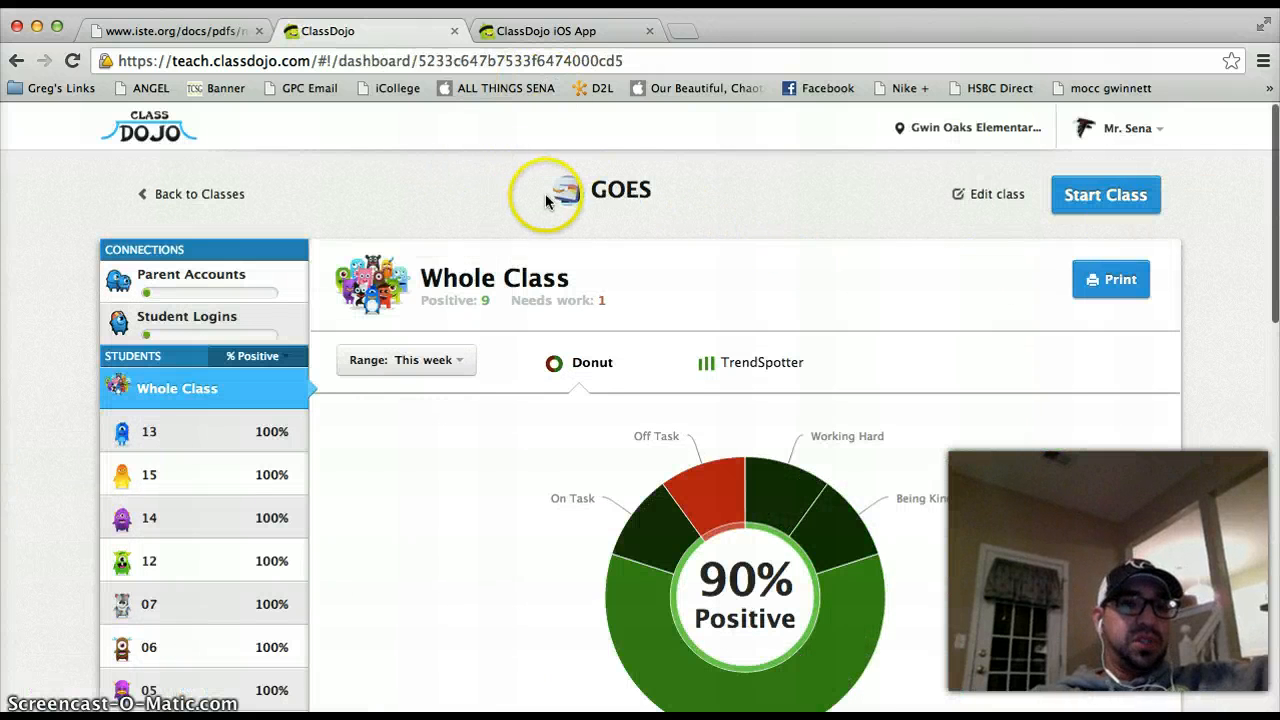
# Look through the ClassDojo iOS app page and follow its link to view the Android app page.
pyautogui.click(605, 30)
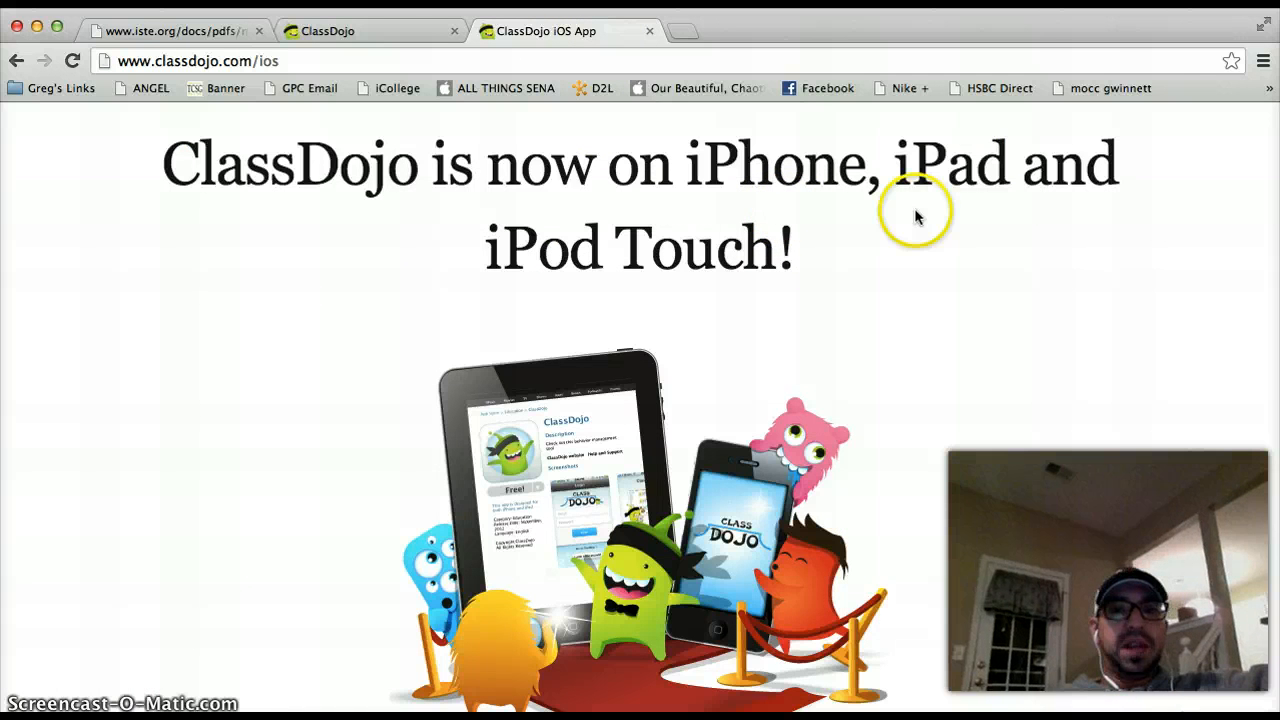
pyautogui.scroll(-2, 729, 296)
pyautogui.scroll(-5, 729, 304)
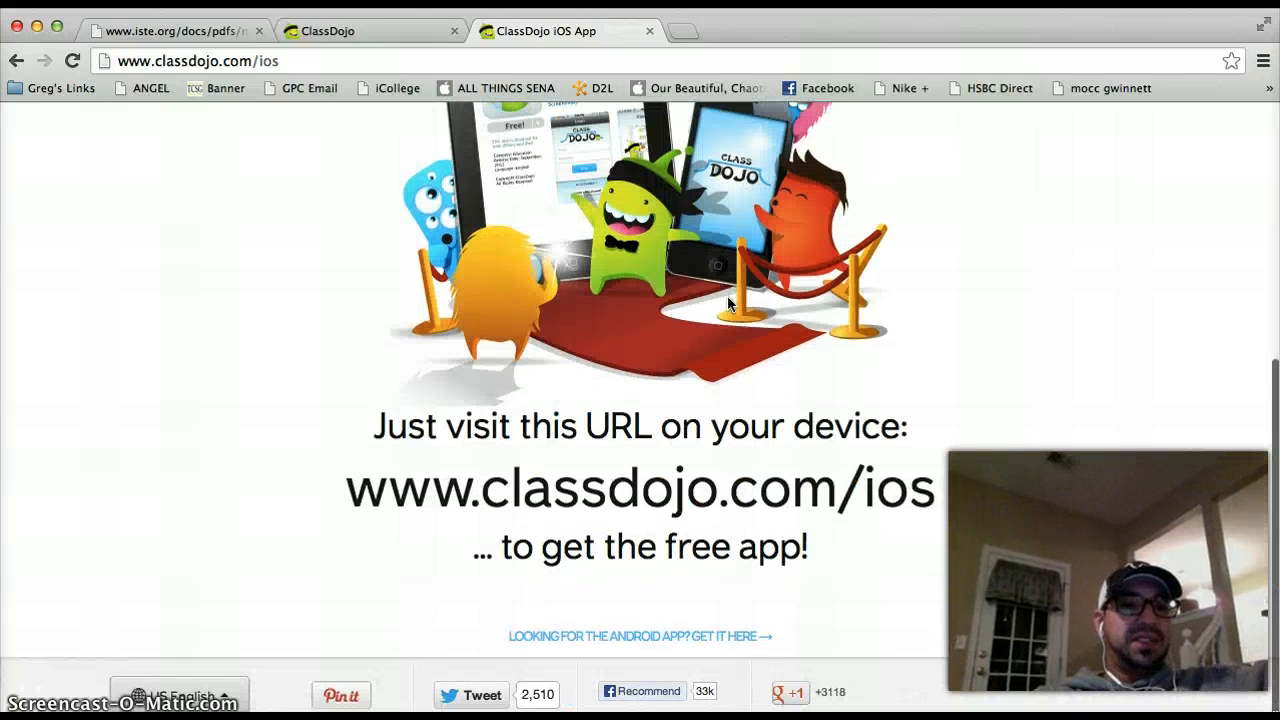
pyautogui.click(689, 636)
pyautogui.scroll(-4, 818, 444)
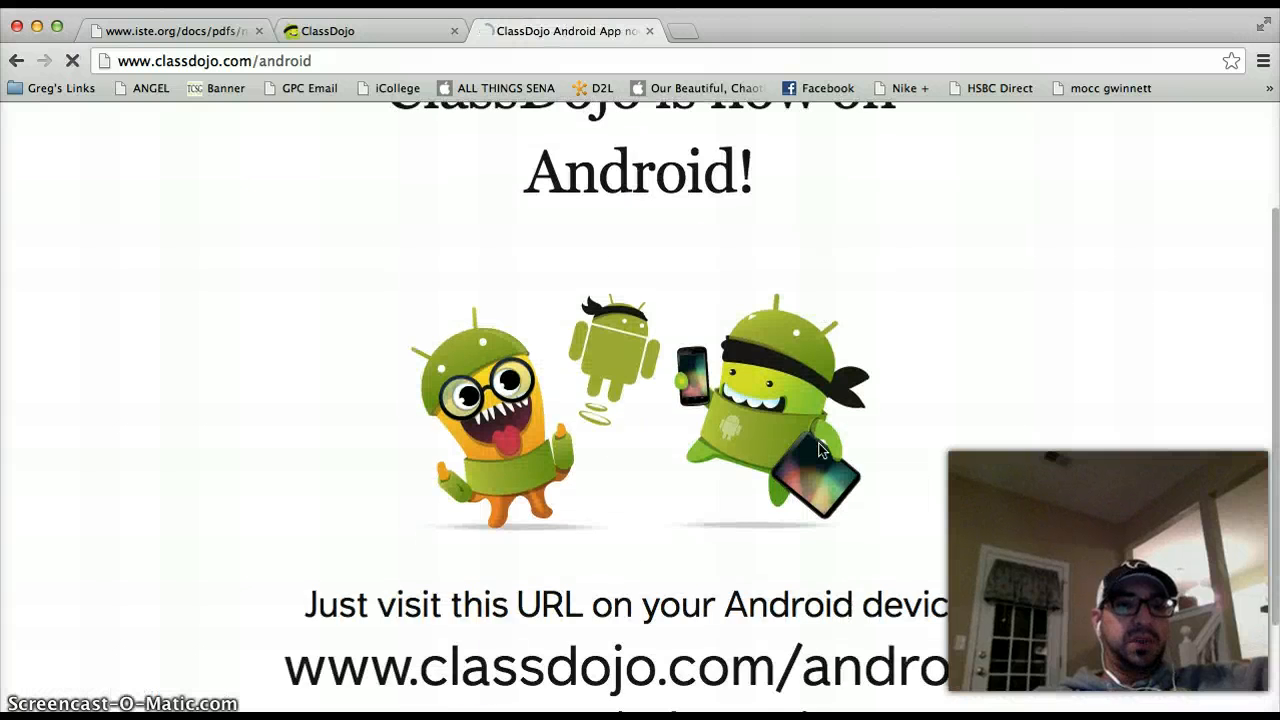
pyautogui.scroll(3, 818, 444)
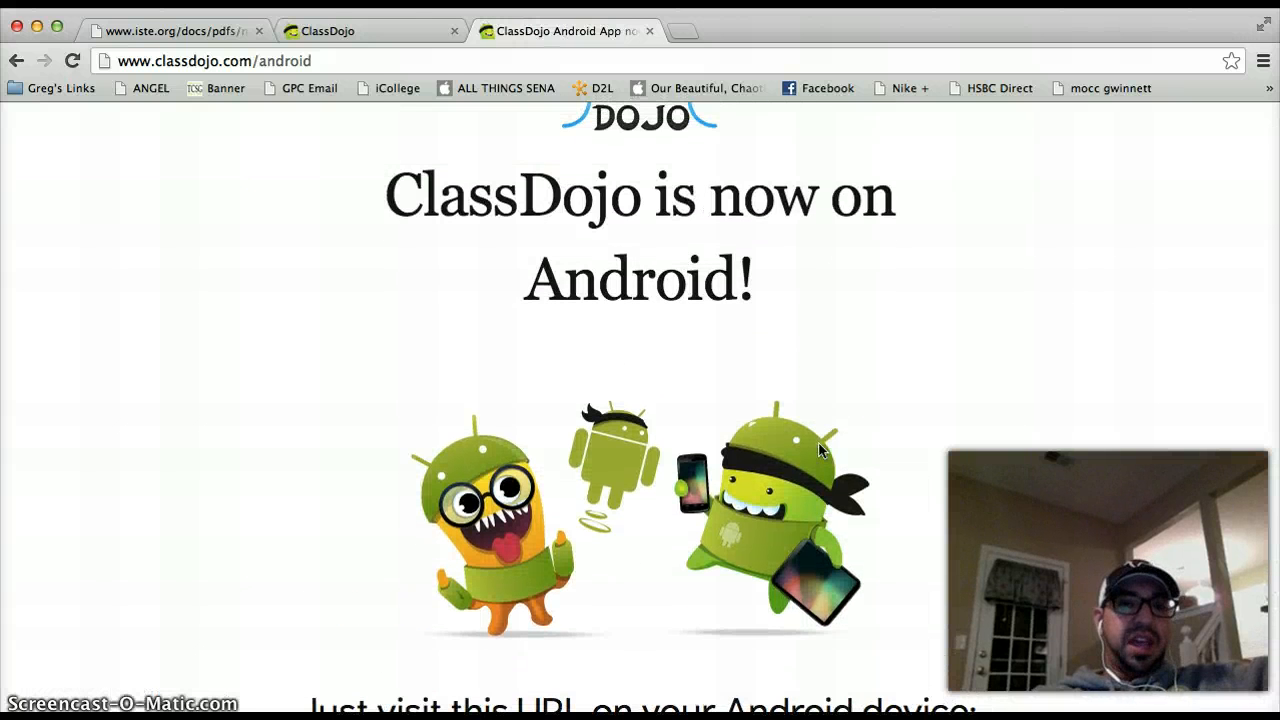
# Return to the GOES class dashboard, start the class again and view the students' points.
pyautogui.click(366, 22)
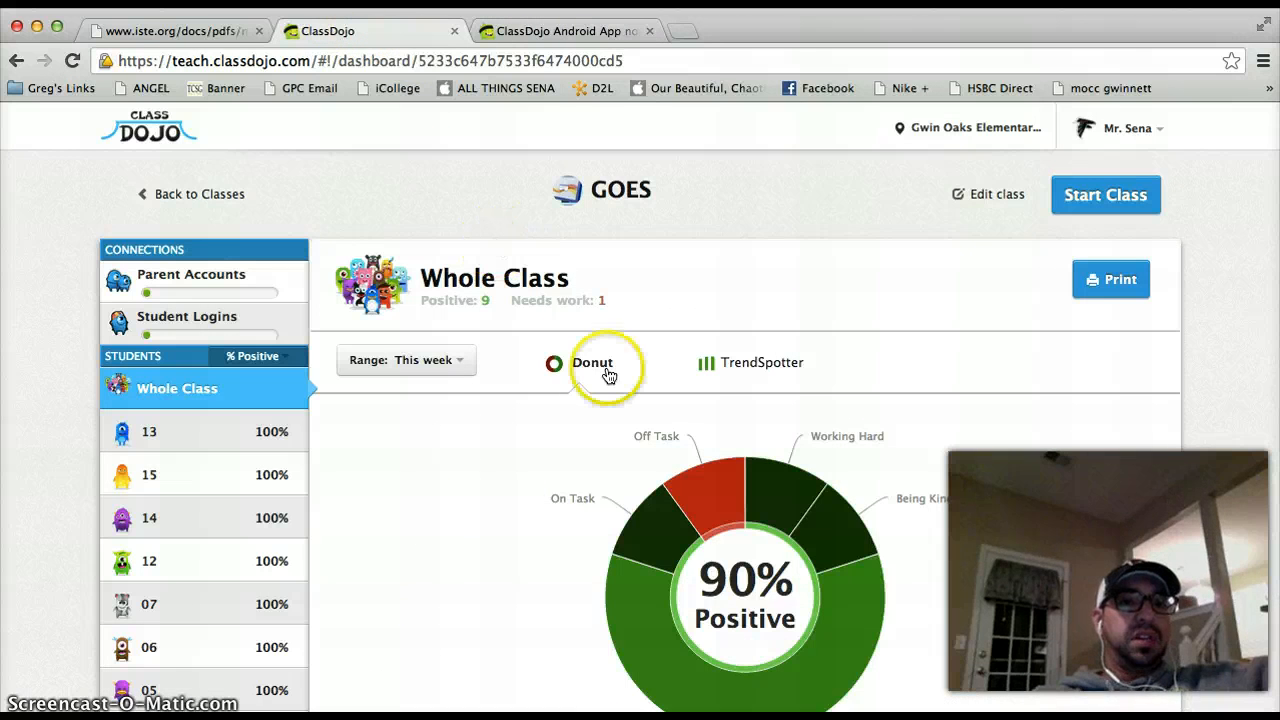
pyautogui.click(1105, 198)
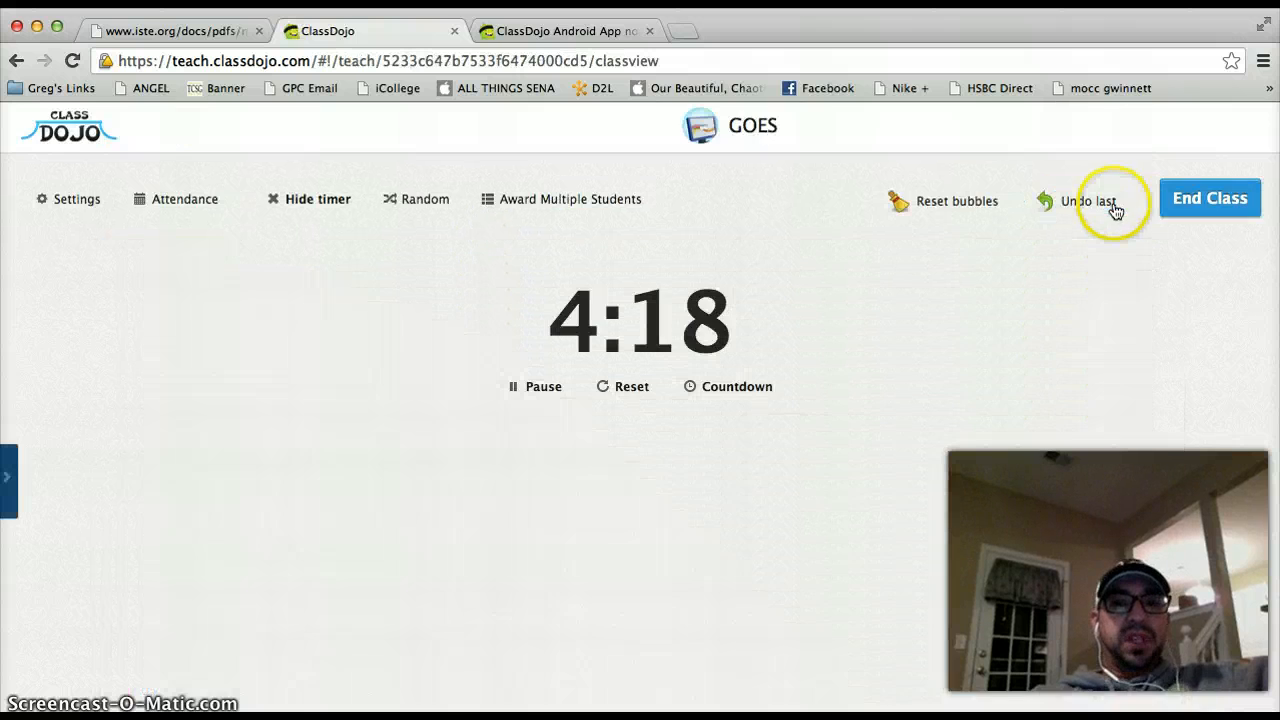
pyautogui.scroll(-2, 798, 411)
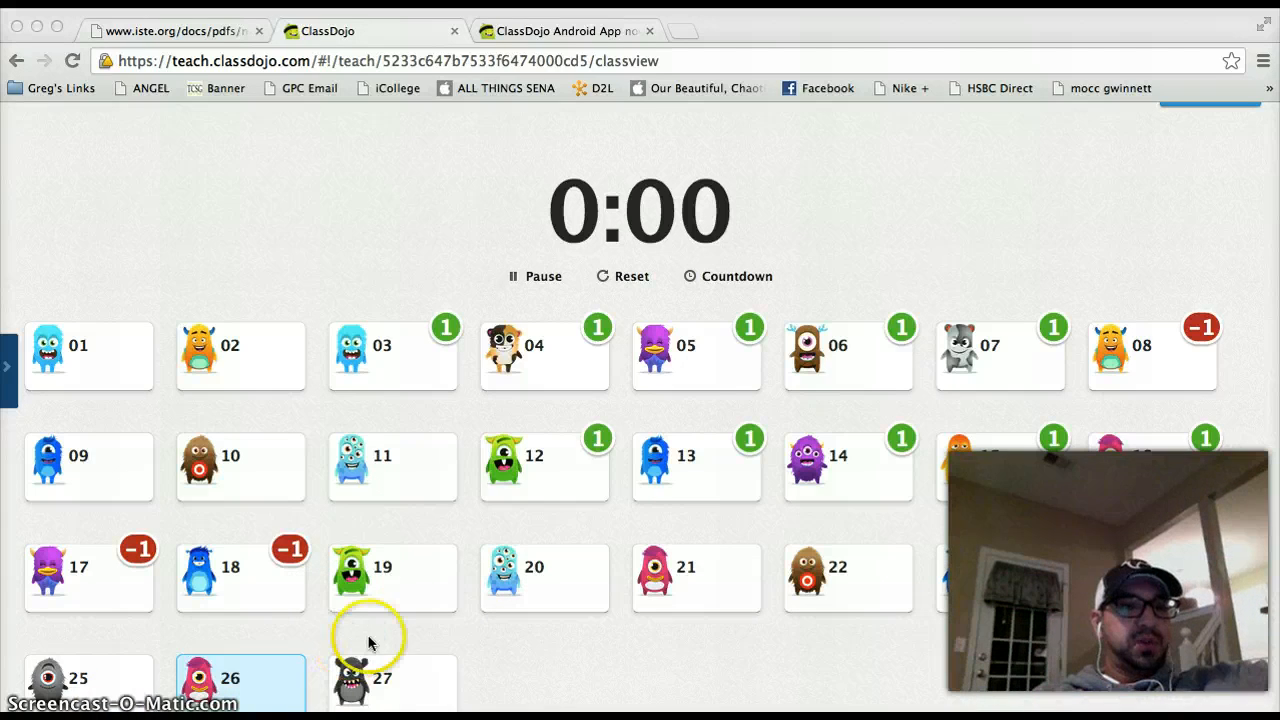
pyautogui.scroll(2, 480, 603)
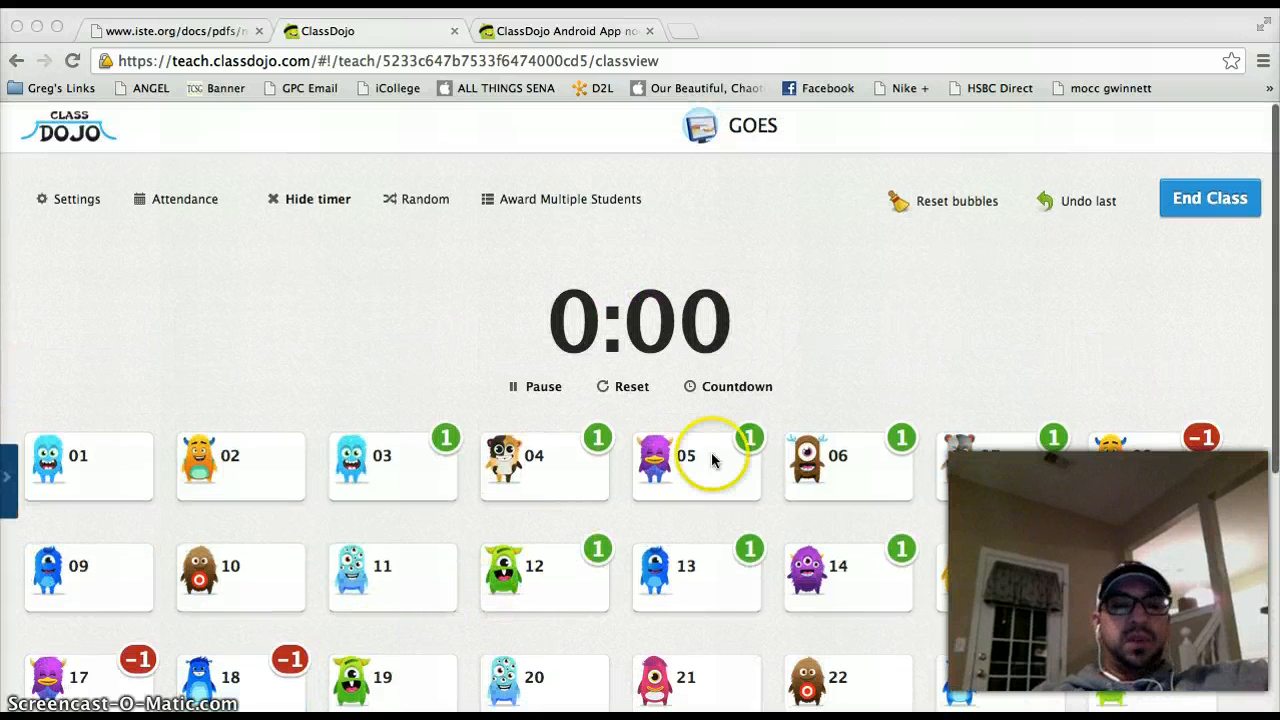